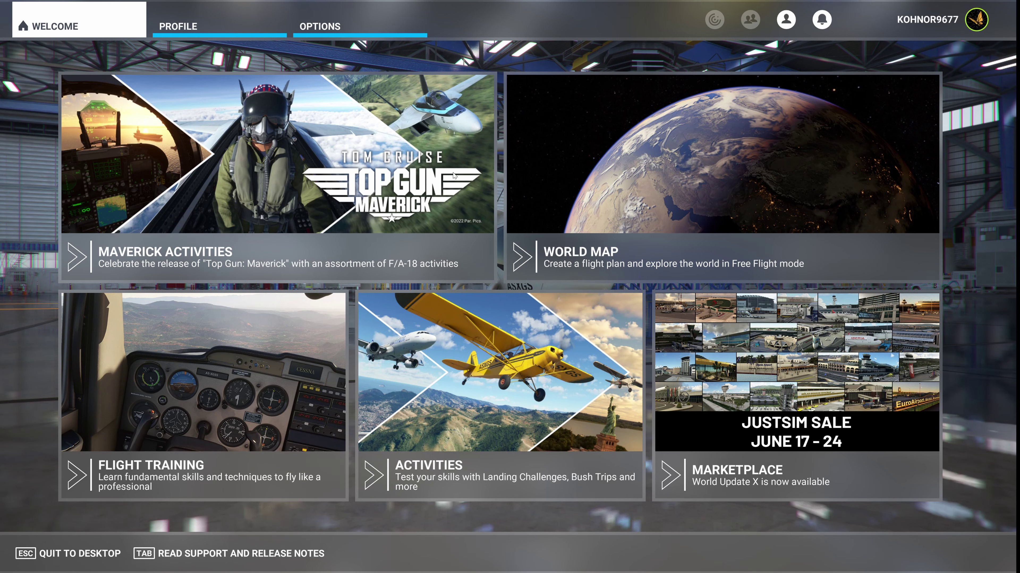
Turn Developer Mode ON in General Options, apply and save, and return to the world map.
click(333, 25)
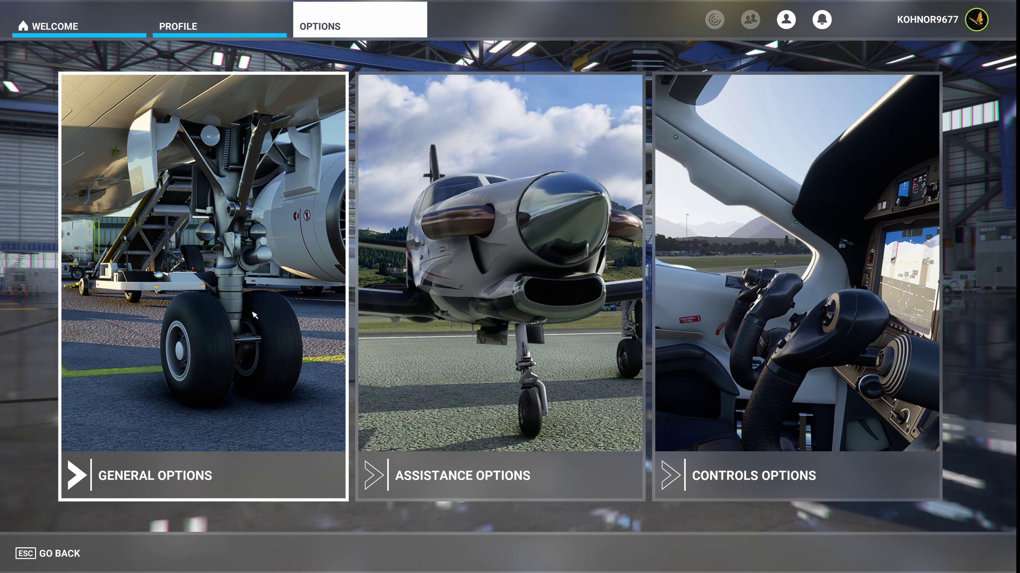
click(239, 311)
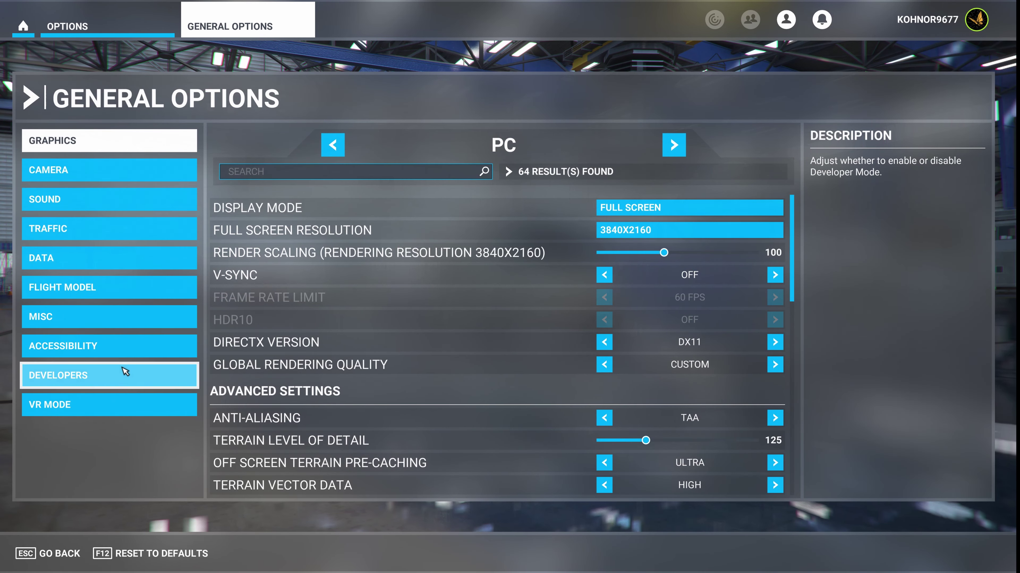
click(125, 372)
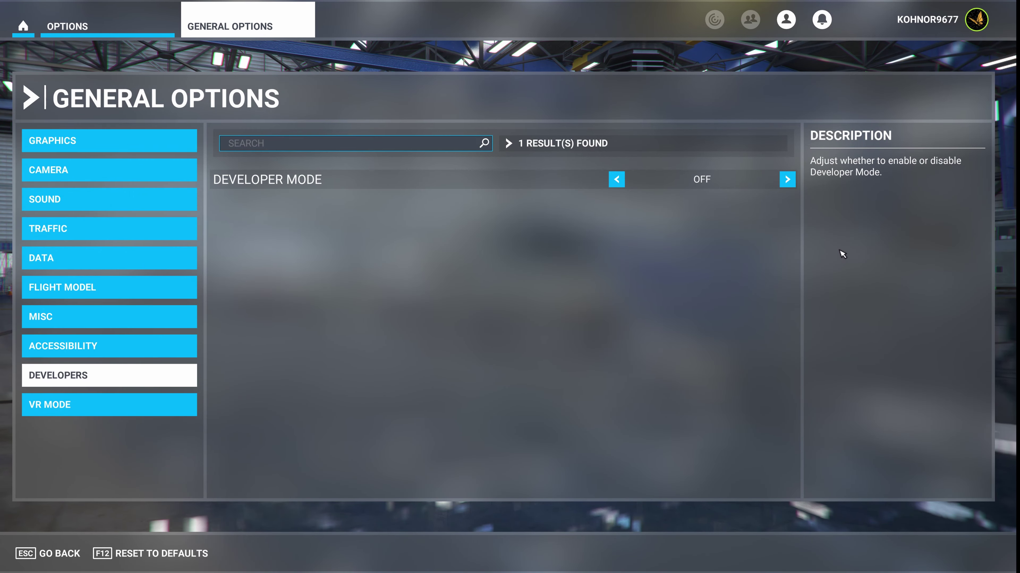
click(787, 180)
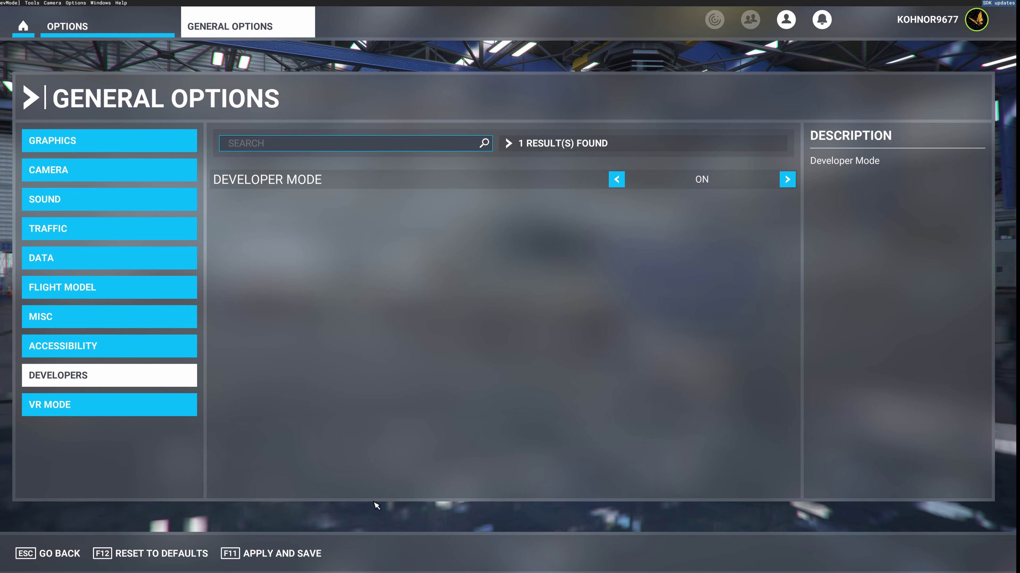
click(297, 560)
key(Escape)
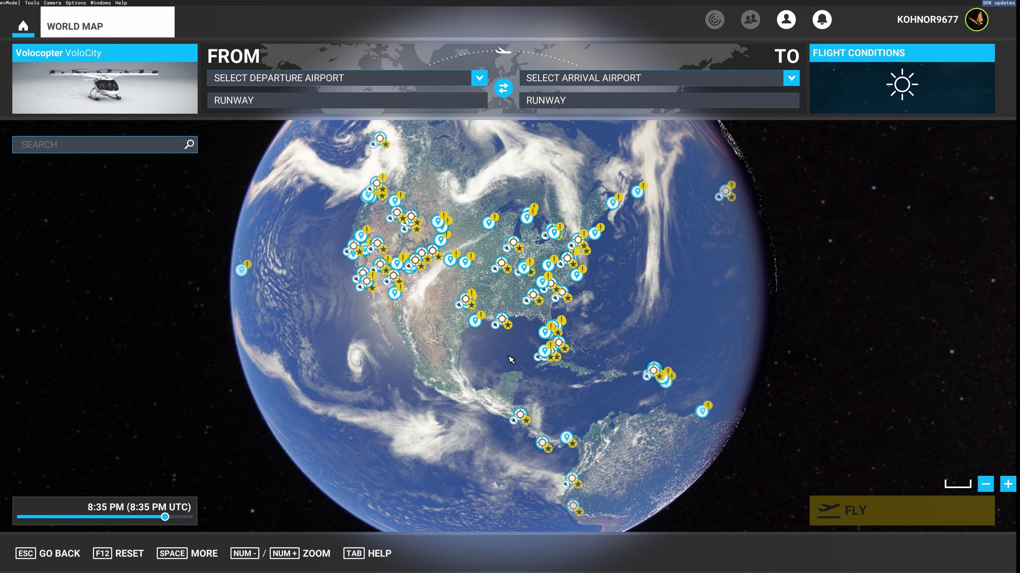
Zoom into Smyrna KMQY, set the Ramp 19 parking spot as departure, and launch the flight.
scroll(510, 289, up, 15)
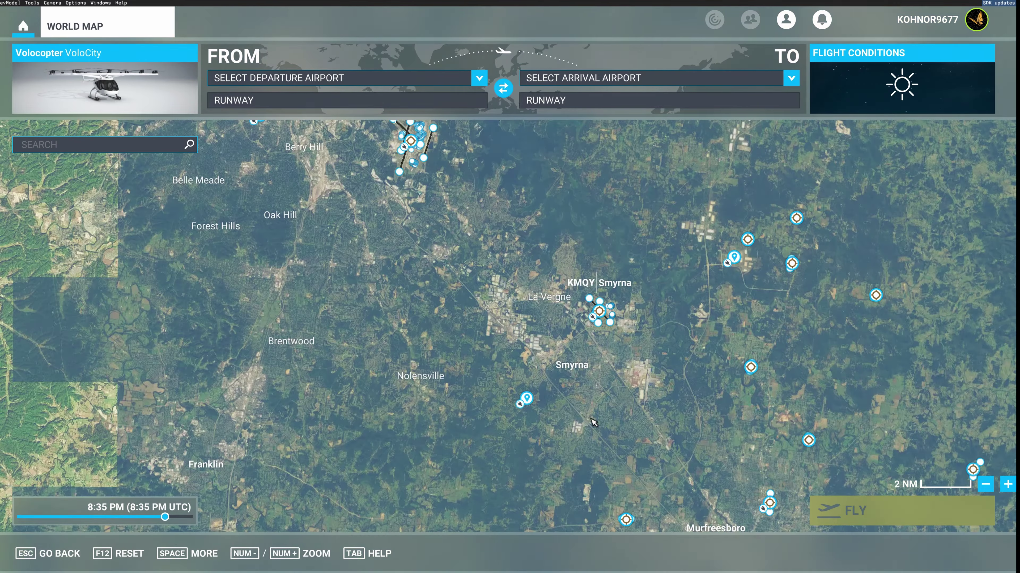
scroll(592, 422, up, 3)
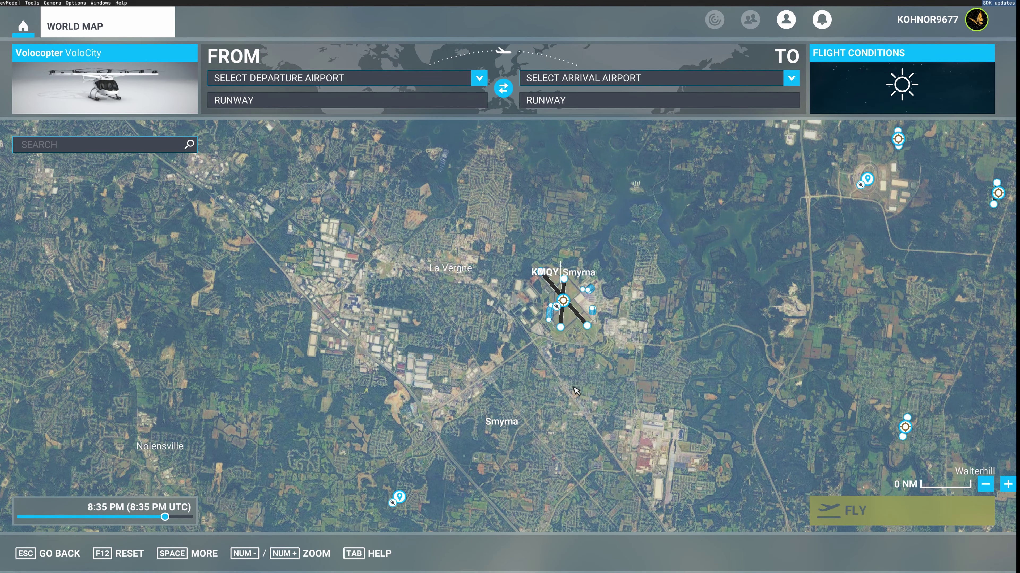
scroll(567, 388, up, 5)
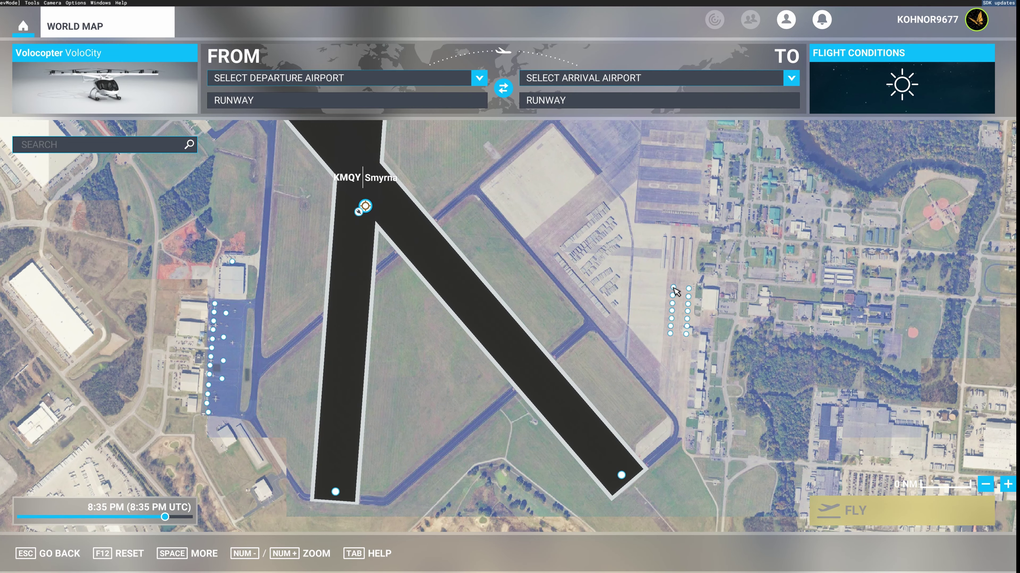
click(671, 297)
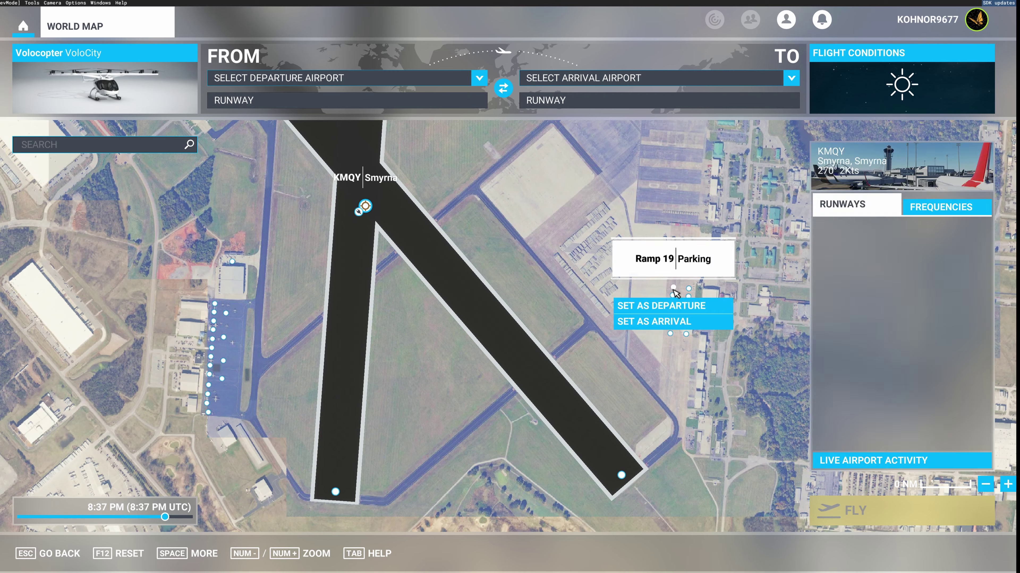
click(688, 307)
click(831, 510)
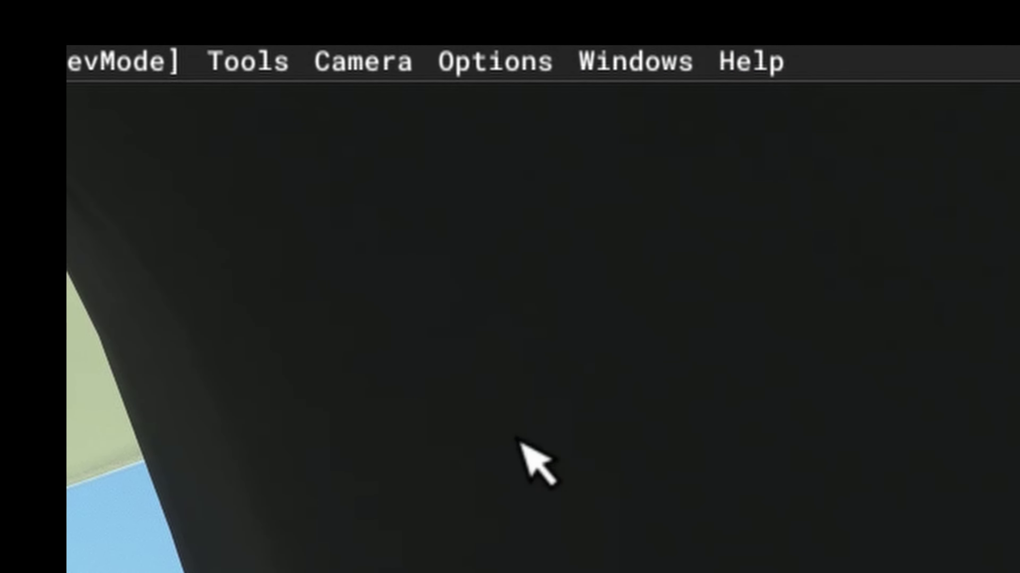
Pause the simulation and begin the flight at the parking spot.
click(490, 54)
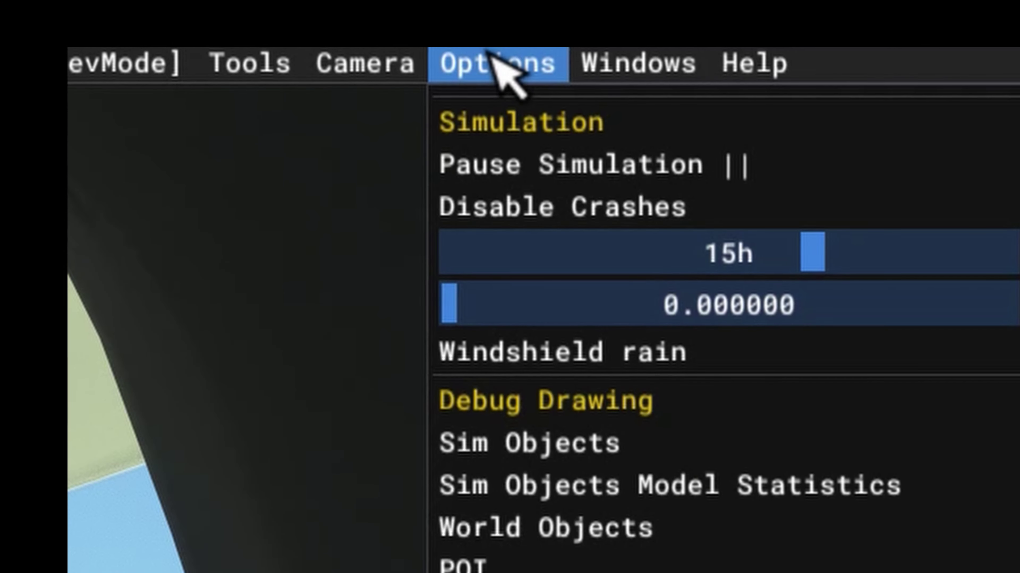
click(578, 174)
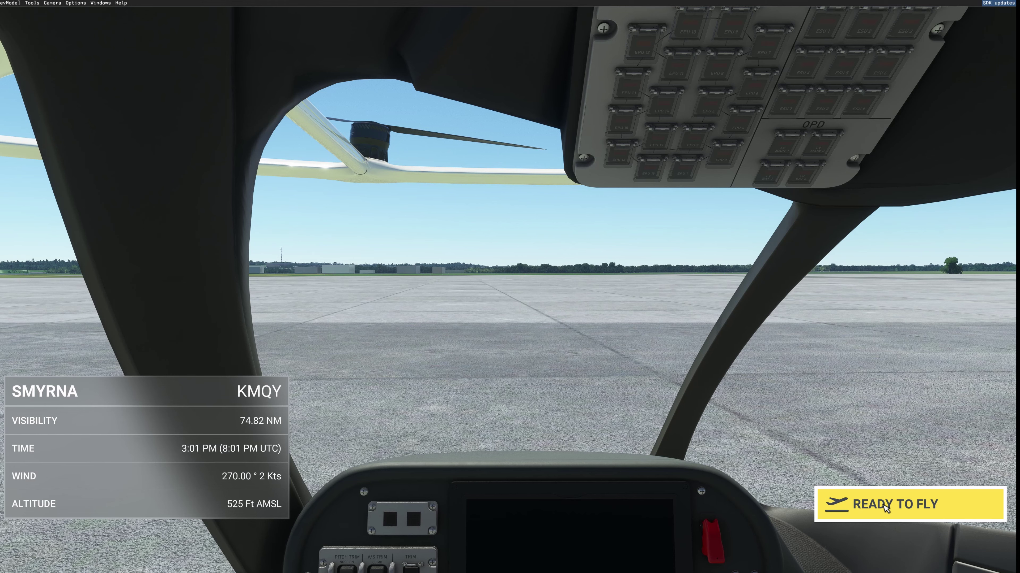
click(886, 508)
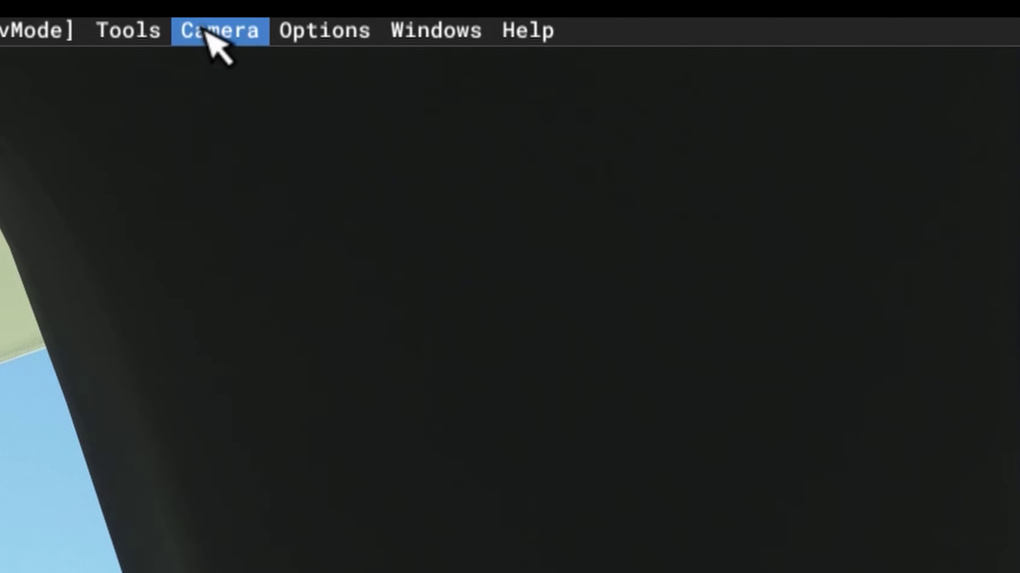
Switch to the Developer Camera and set the time of day to 12:24 PM.
click(52, 3)
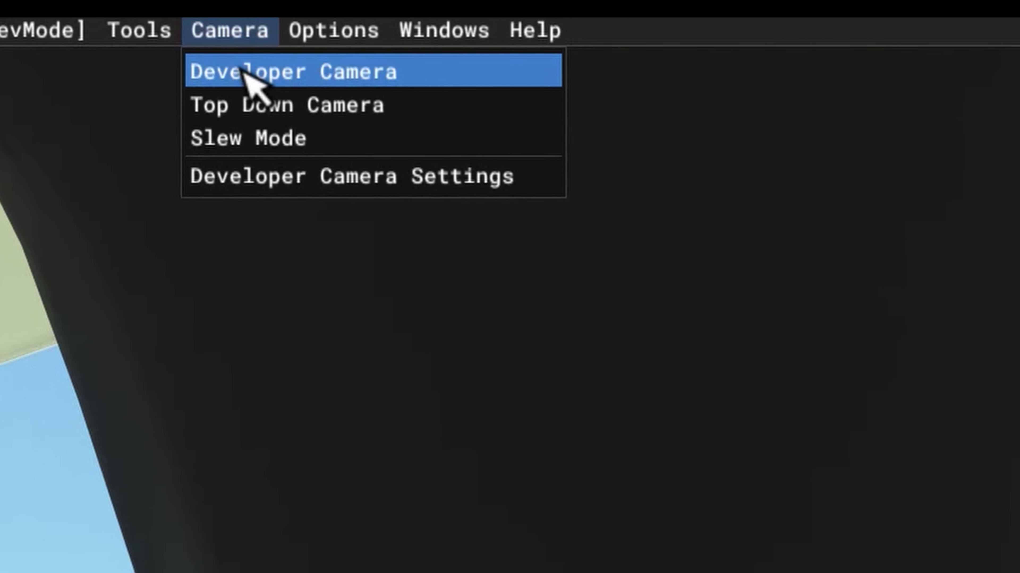
click(252, 71)
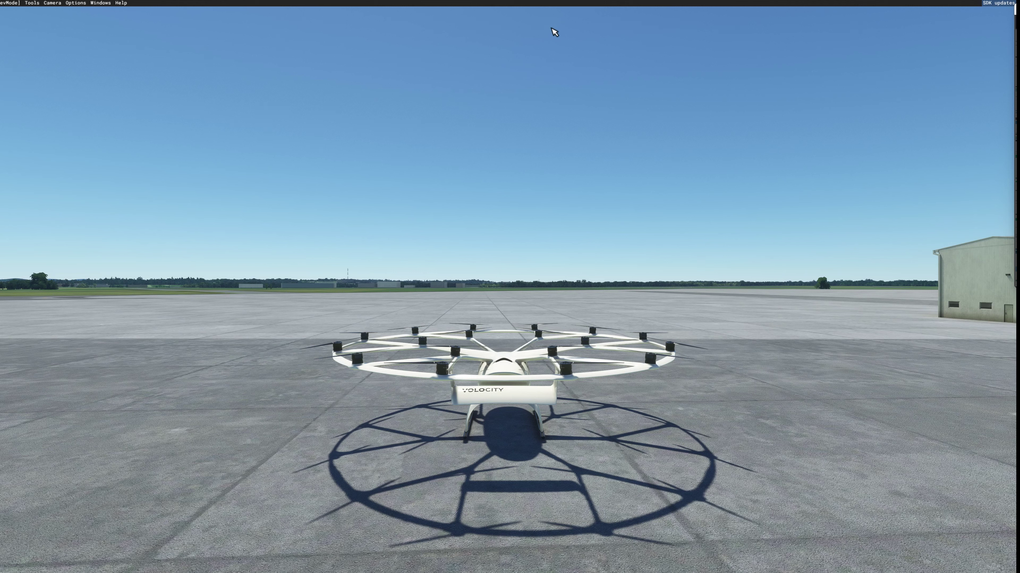
click(764, 58)
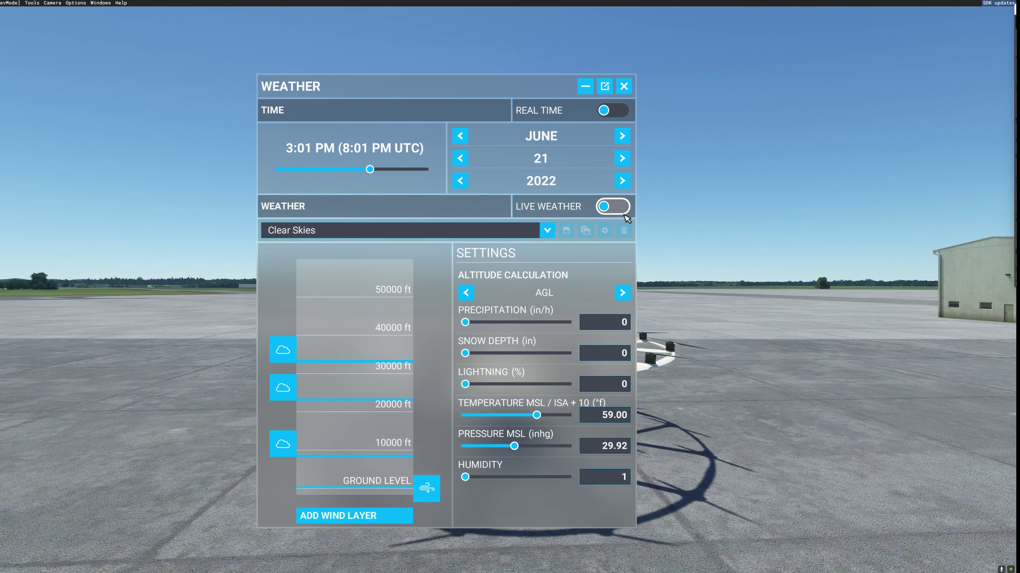
drag(374, 174, 353, 170)
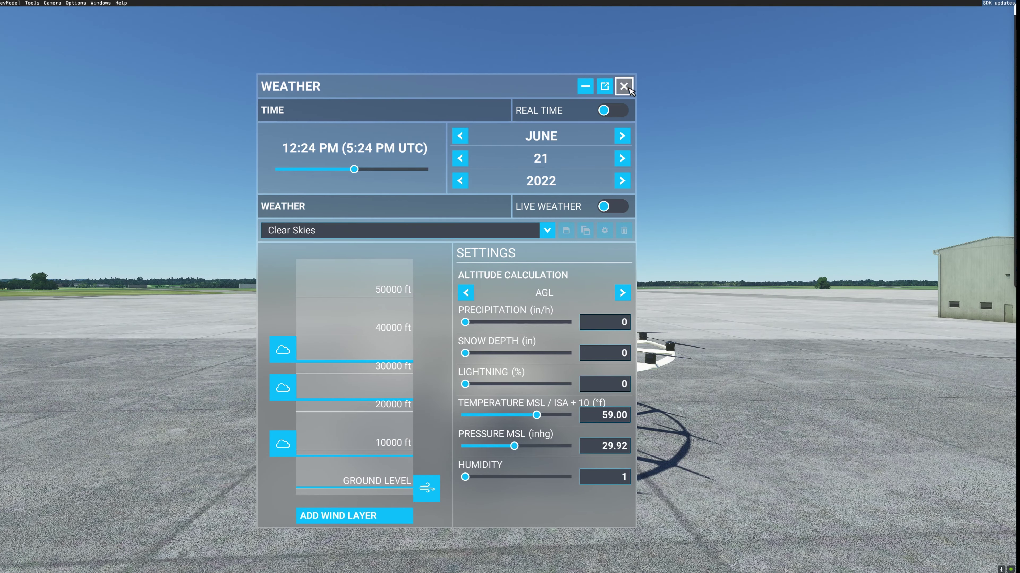
click(623, 86)
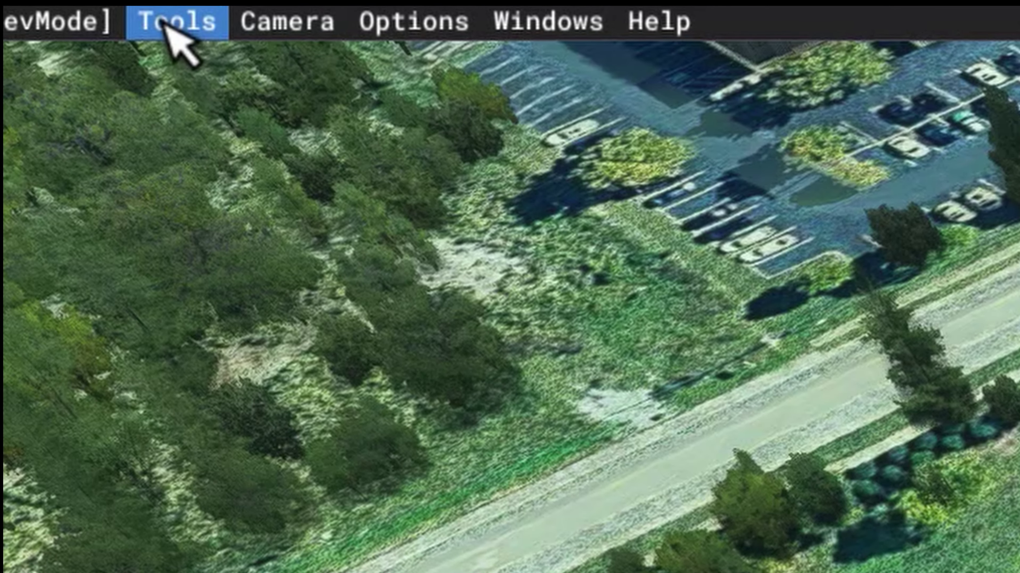
Open the Project Editor from Tools and show its Inspector panel.
click(171, 20)
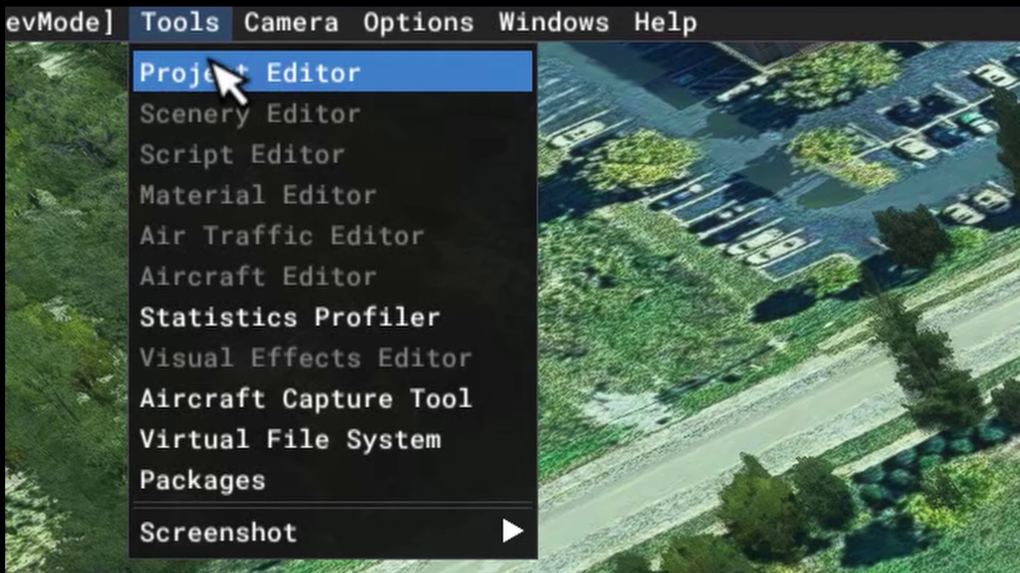
click(212, 64)
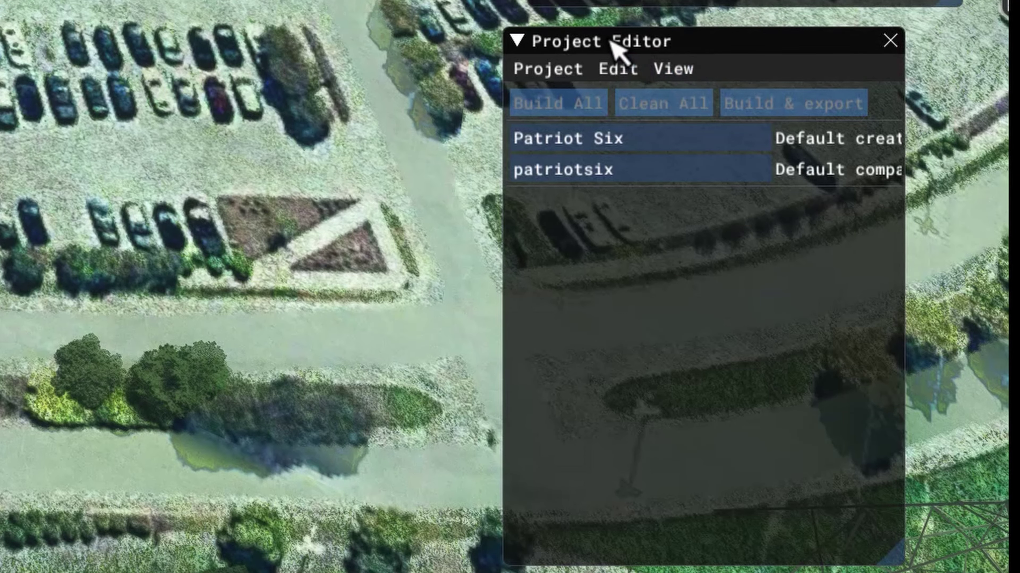
click(671, 75)
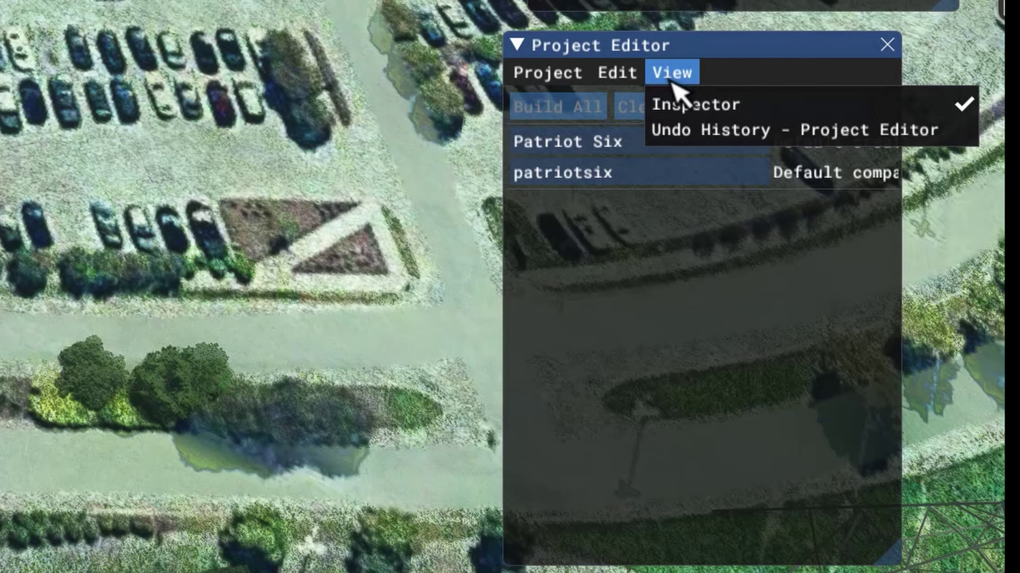
click(685, 104)
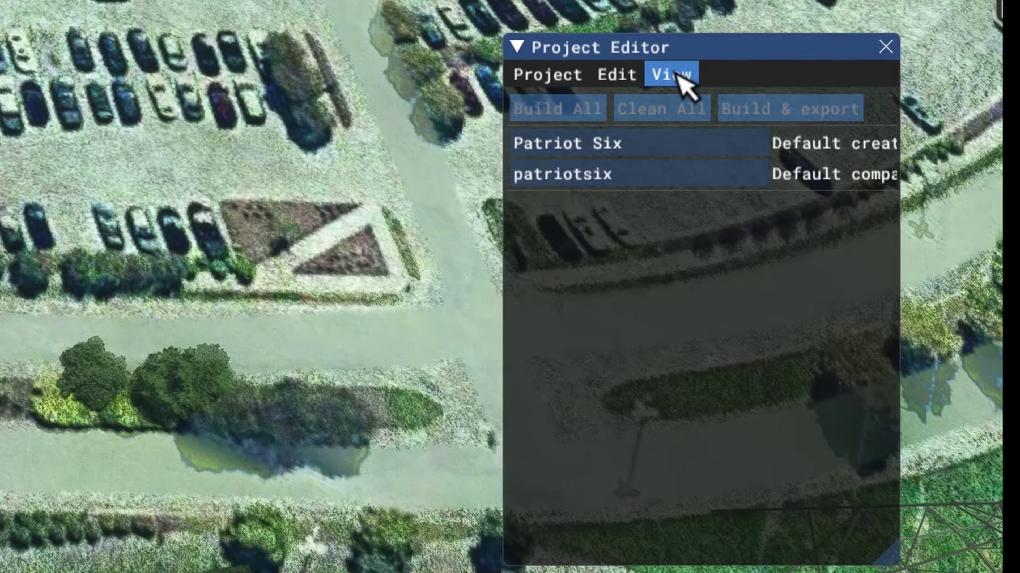
click(675, 76)
click(694, 105)
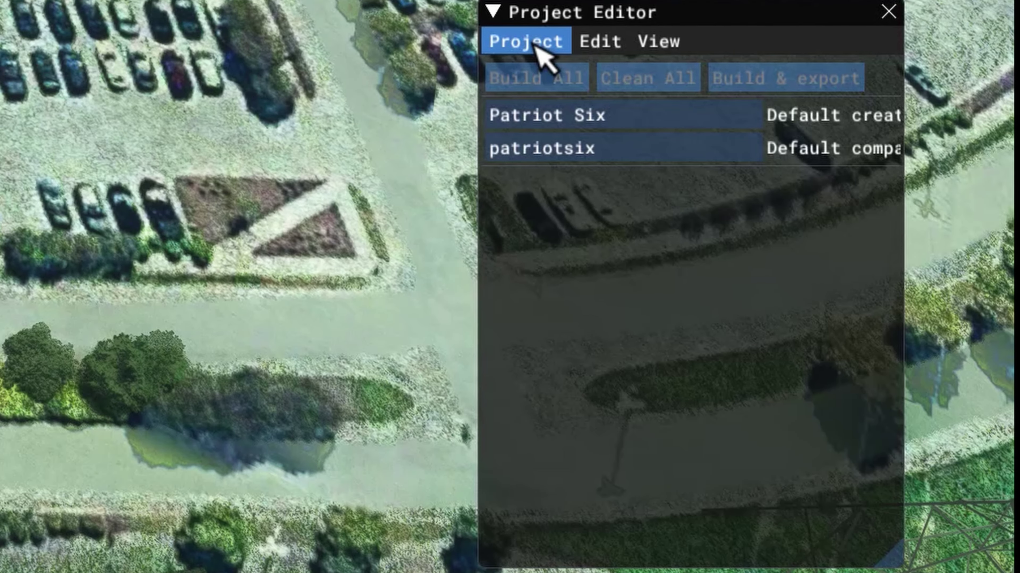
click(537, 45)
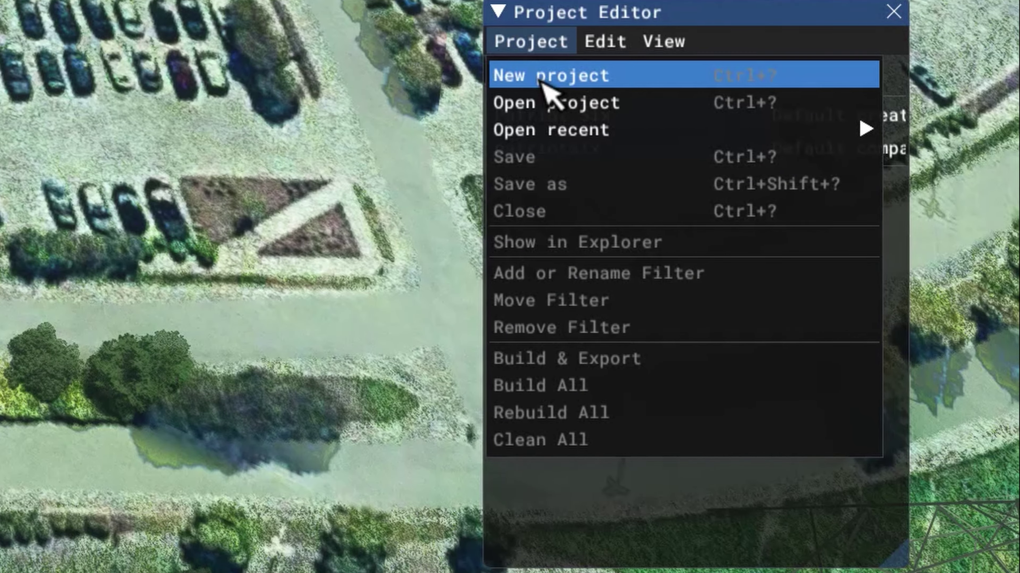
Create a new project named Tristar-Medical-Helipad in the Create new project dialog.
click(544, 79)
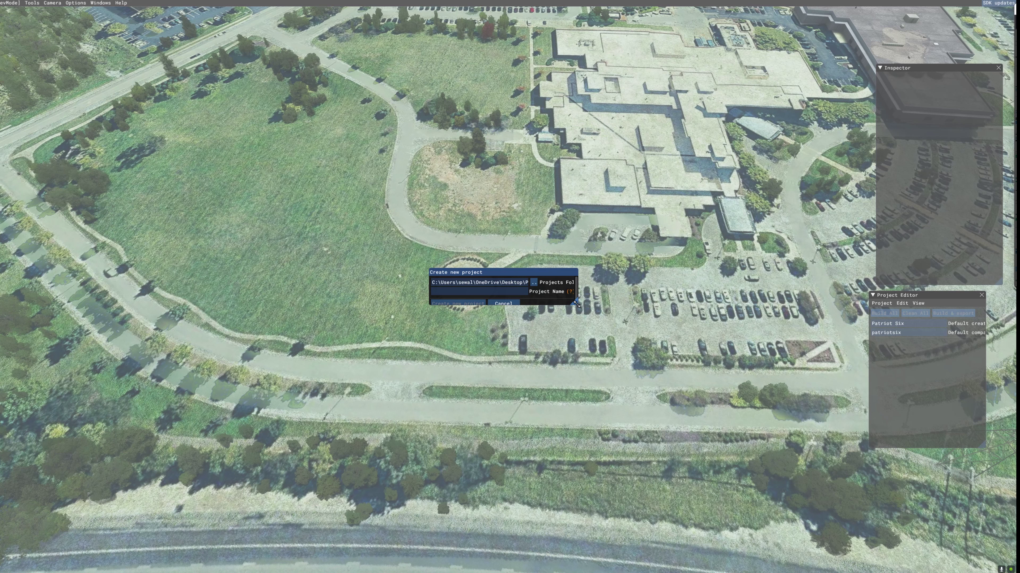
drag(575, 303, 614, 345)
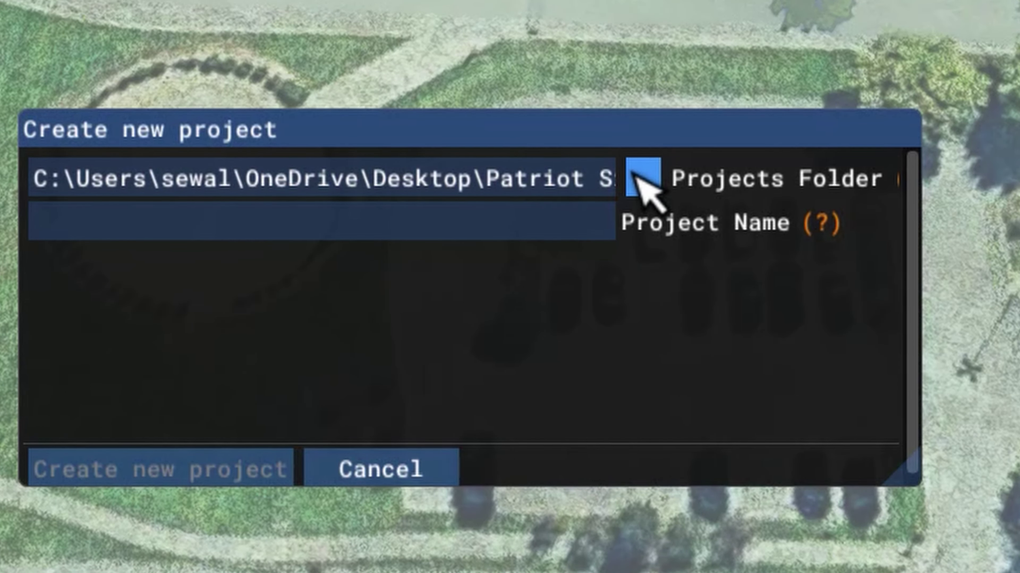
click(191, 227)
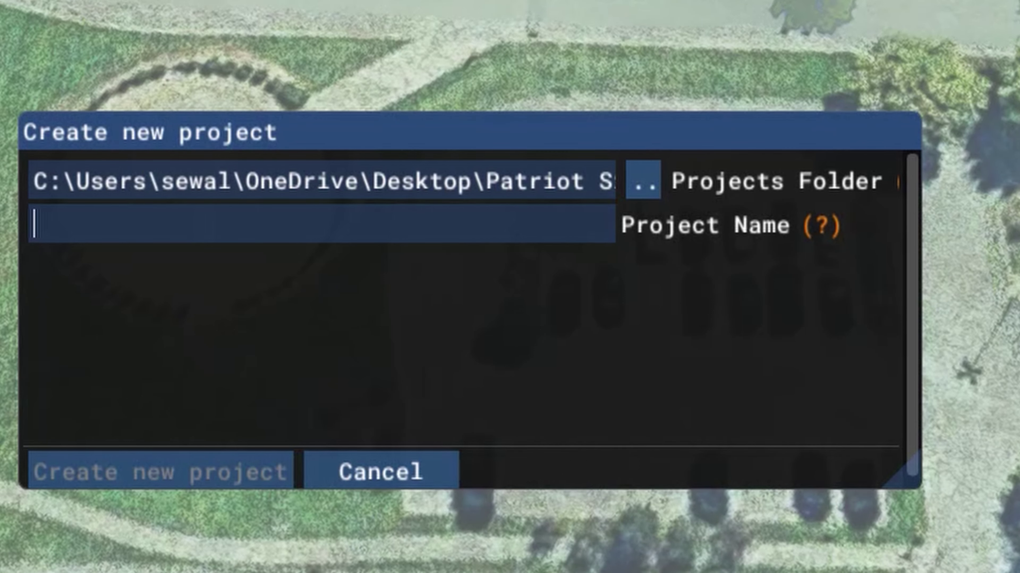
text(Tristar-Medical-Helipad)
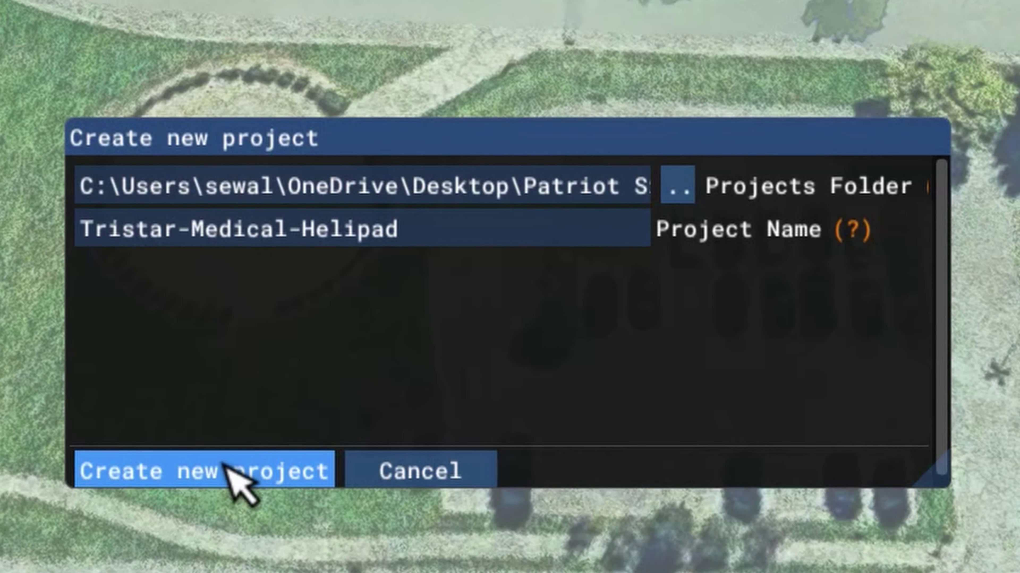
click(289, 468)
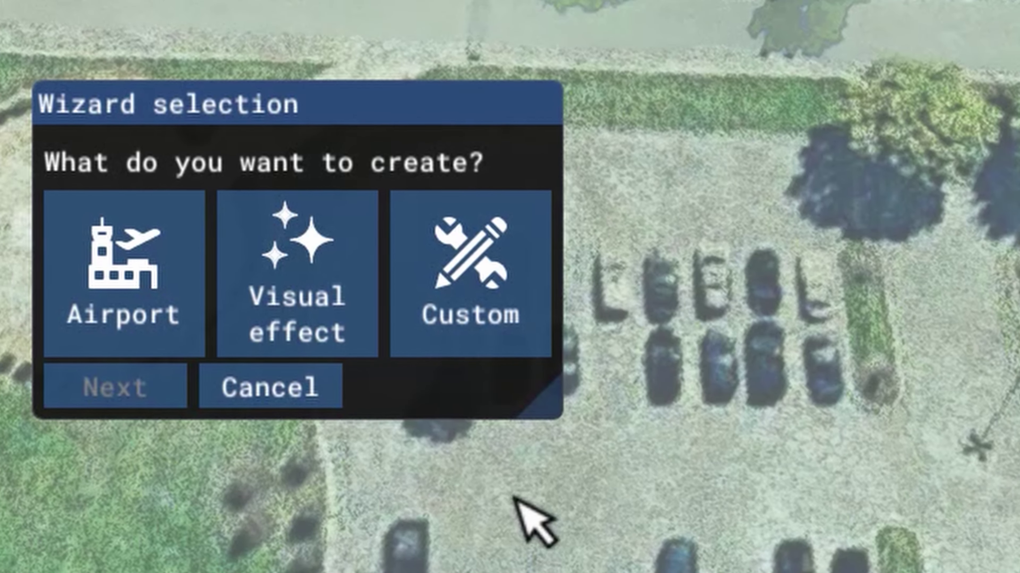
Create an airport anywhere titled Tristar Medical Helipad with a newly generated ICAO code, KMQZ.
click(151, 283)
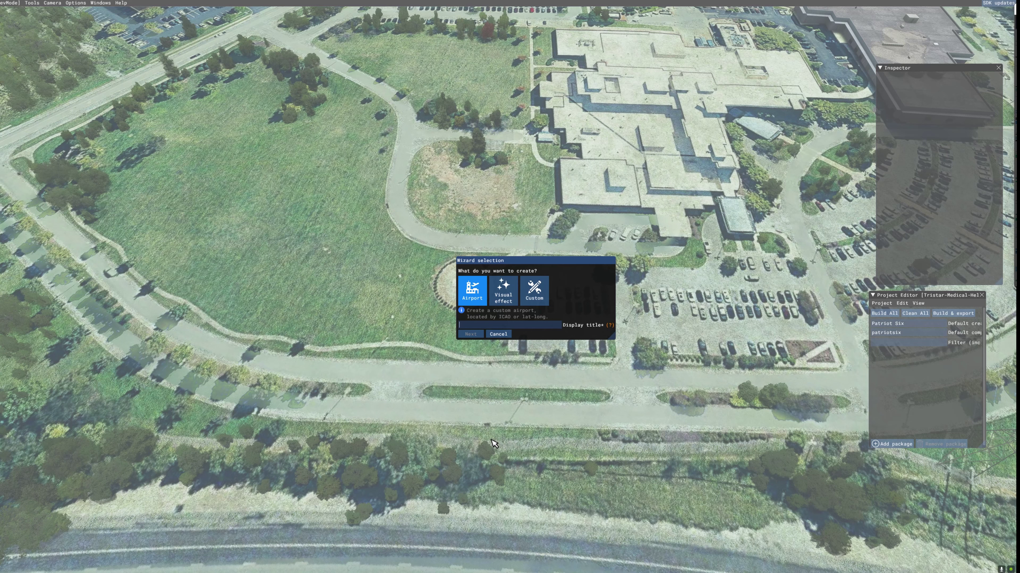
text(Tristar Medical Helipad)
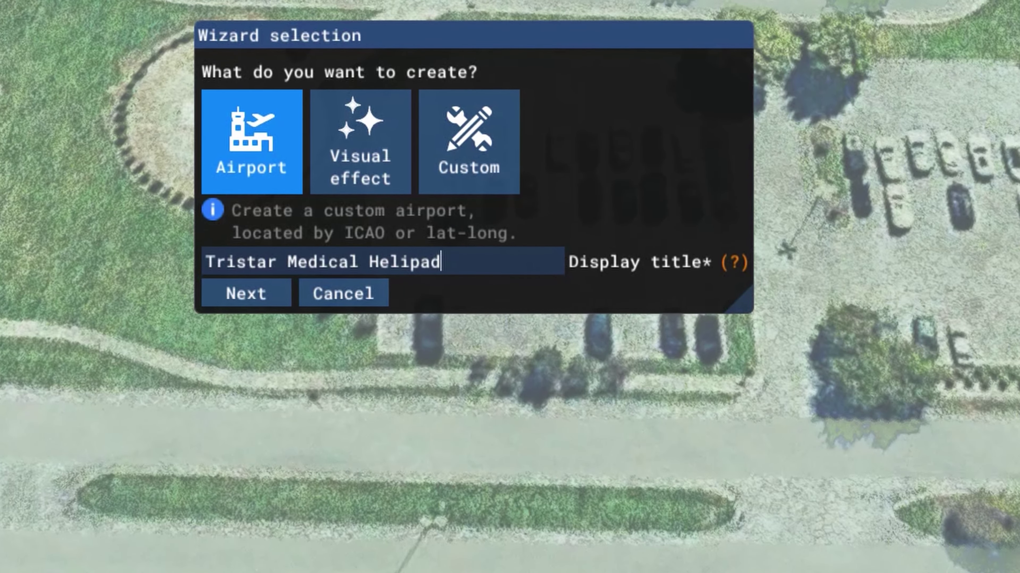
click(241, 306)
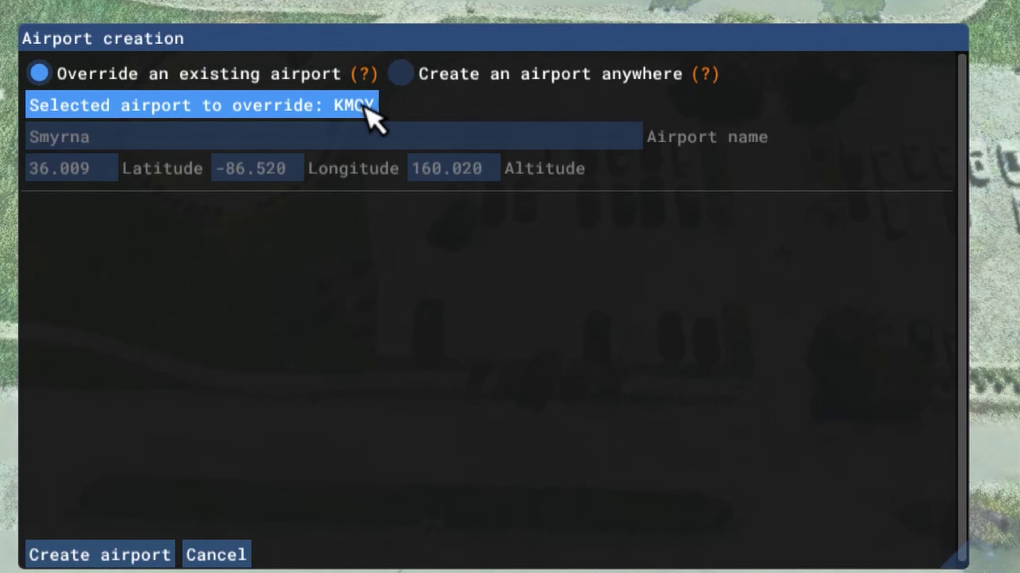
click(402, 74)
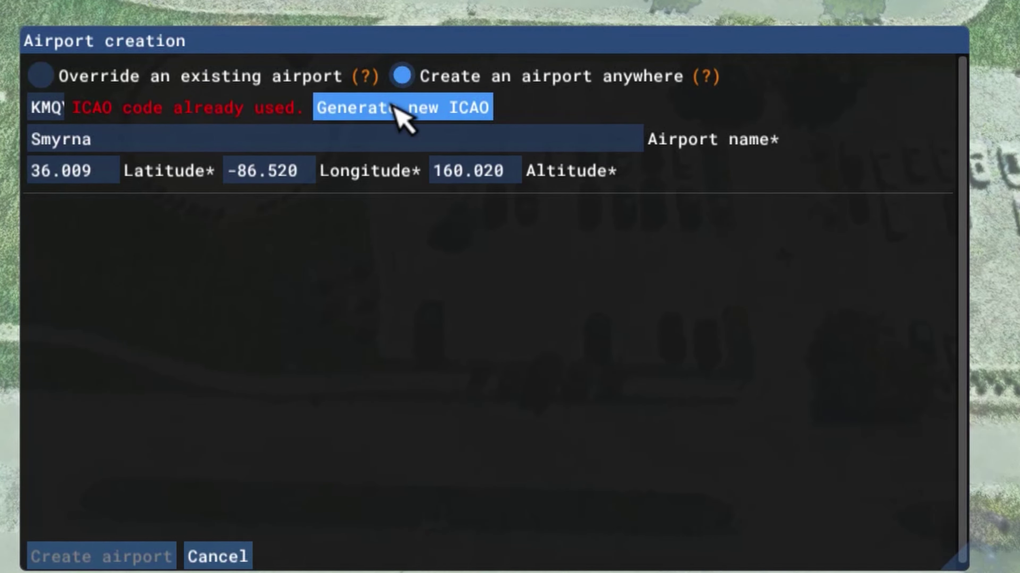
click(394, 106)
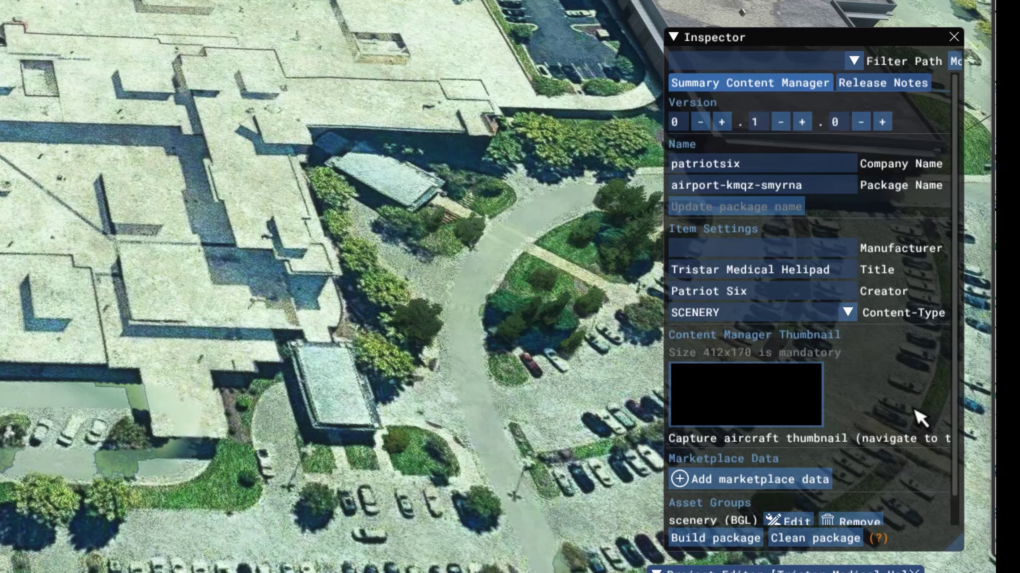
Set the package thumbnail to Patriot Six Studio.jpg and start building the package.
mouse_move(843, 274)
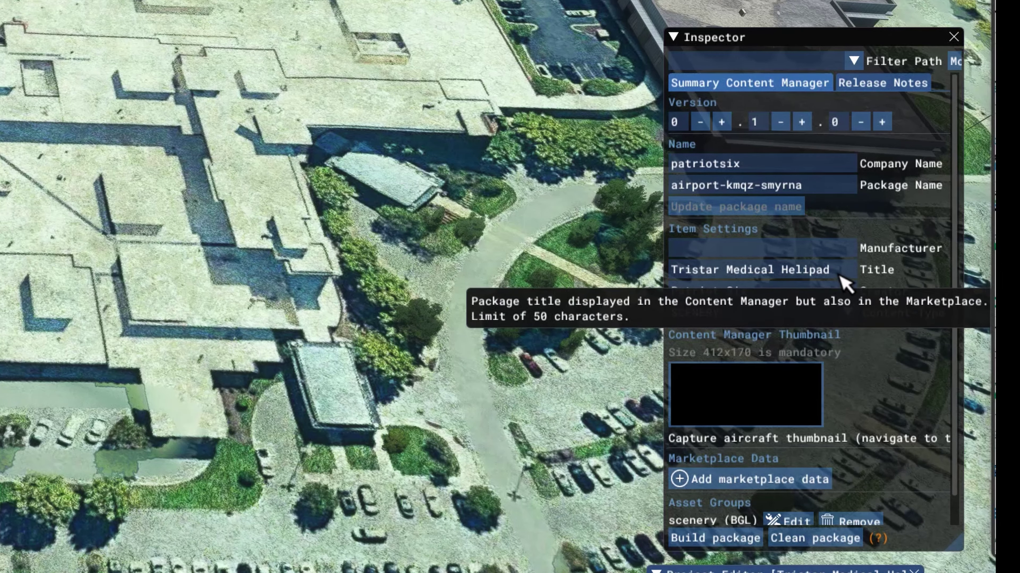
click(748, 406)
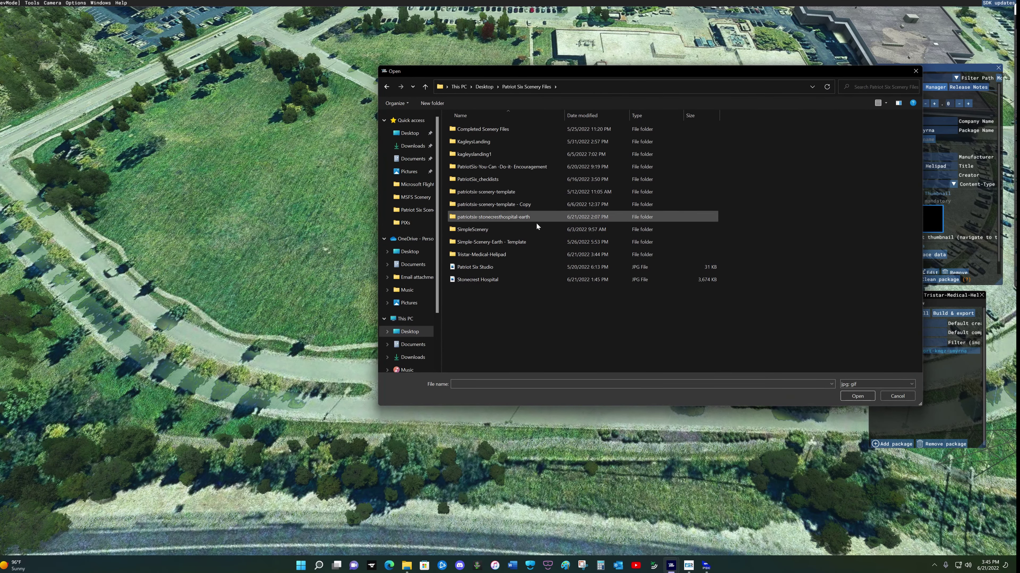
click(518, 267)
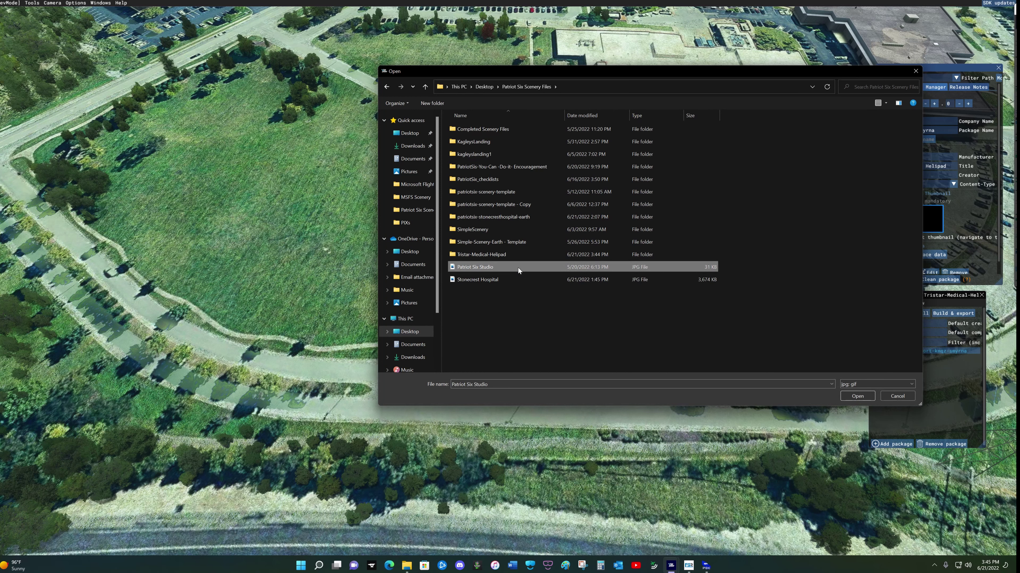
click(856, 396)
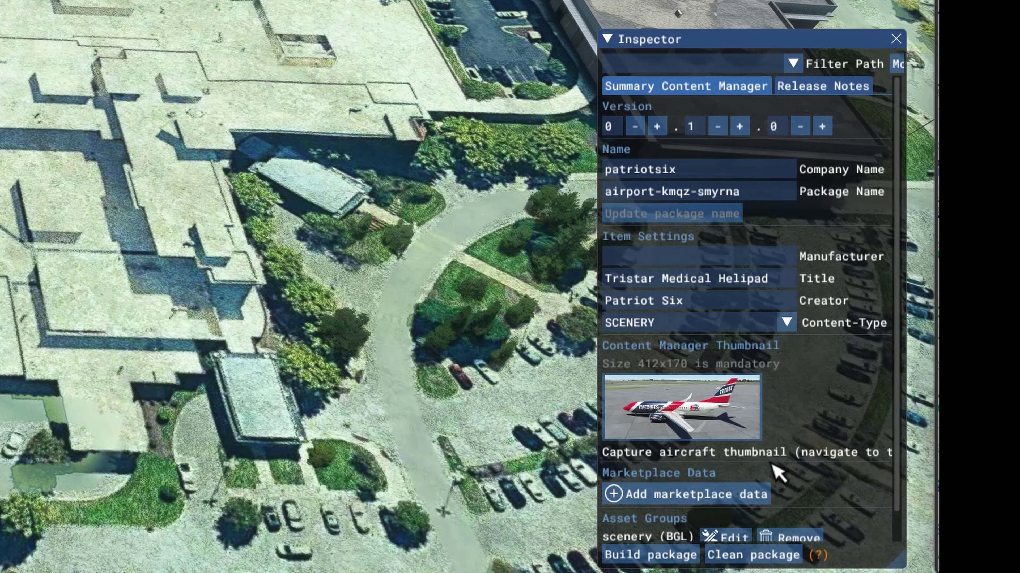
click(632, 560)
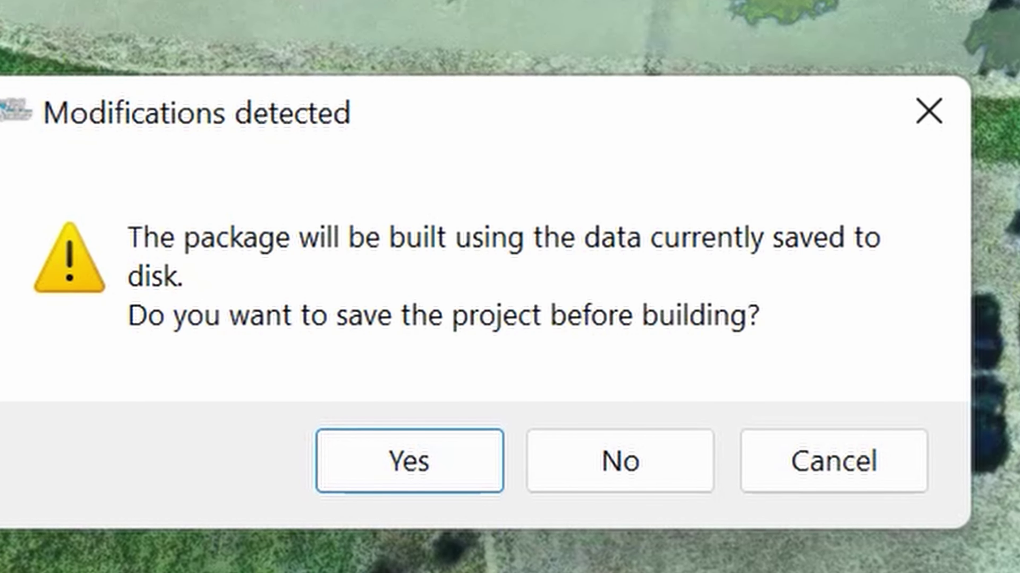
Confirm saving the project before the build, then hide the Console window.
click(417, 461)
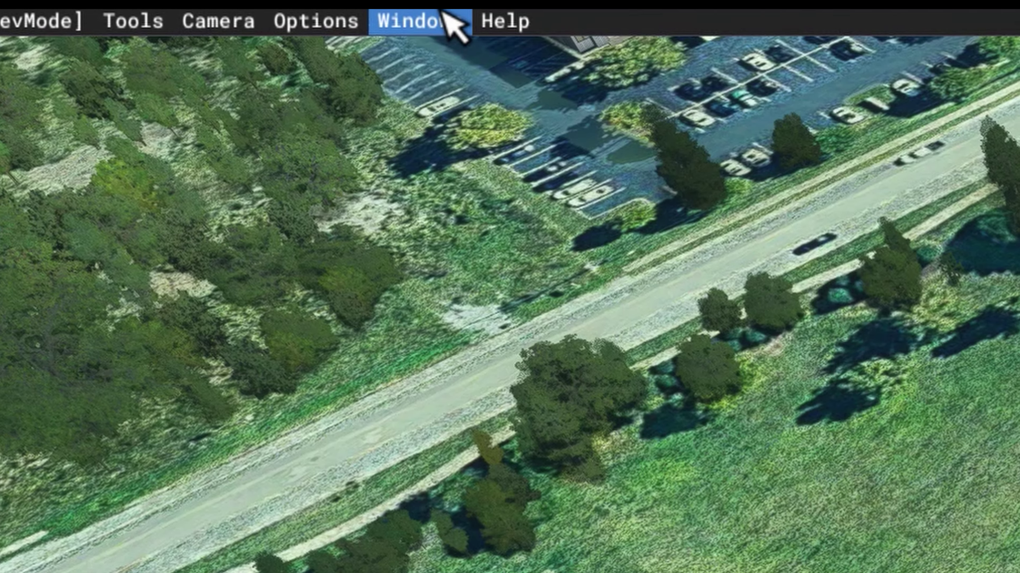
click(105, 3)
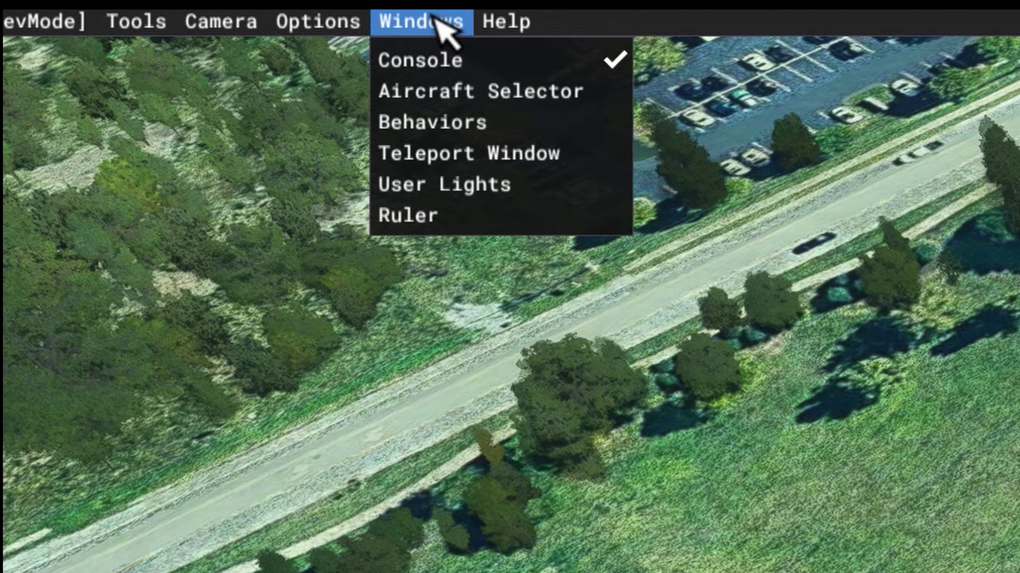
click(432, 73)
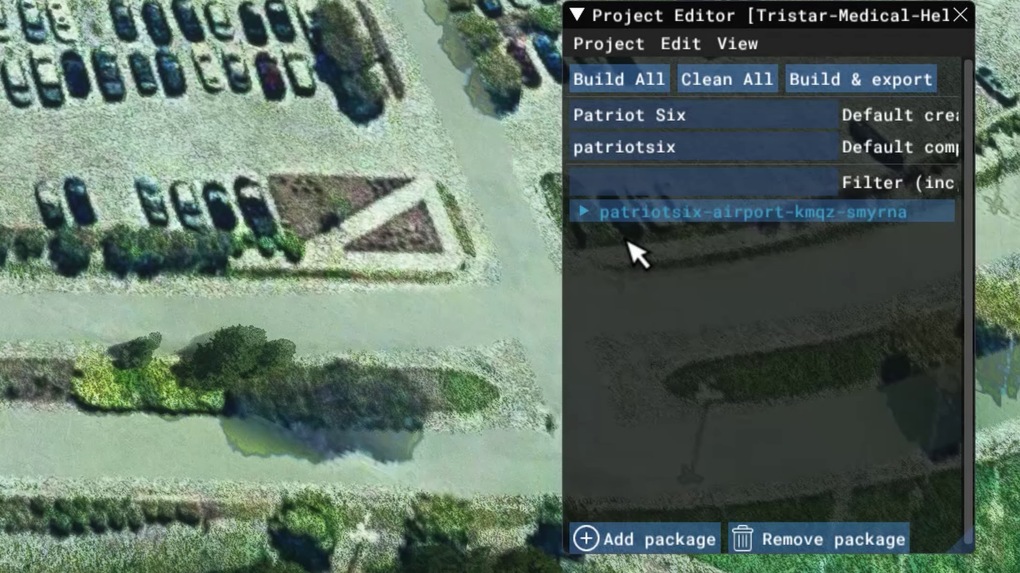
Expand patriotsix-airport-kmqz-smyrna and load its scenery BGL asset group into the Scenery Editor.
click(602, 217)
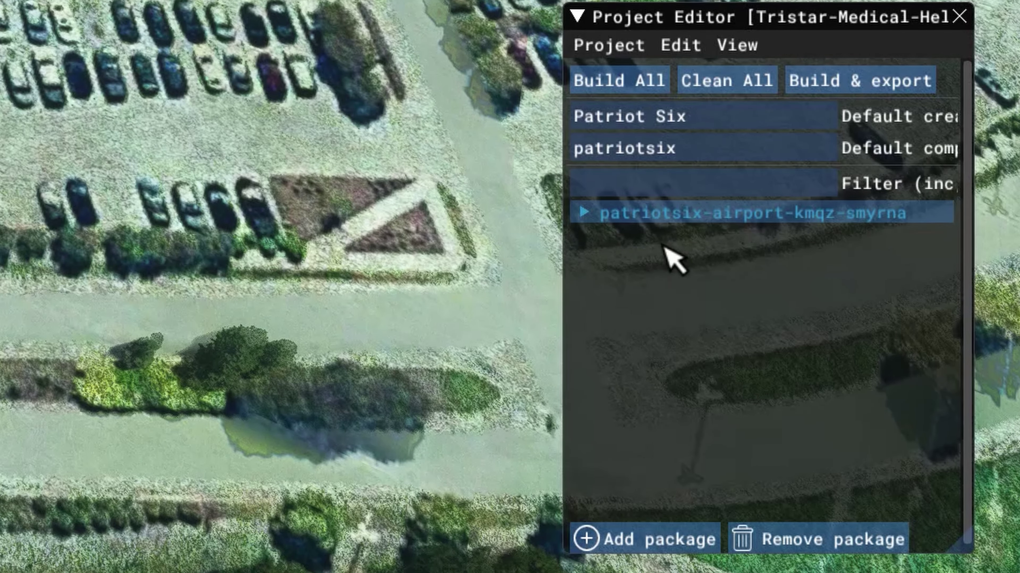
click(658, 215)
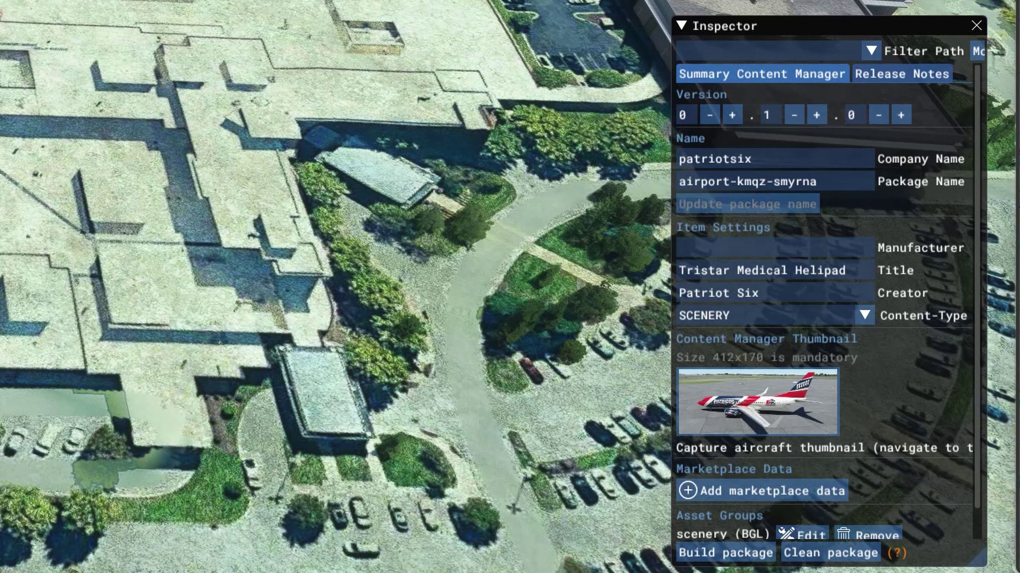
click(808, 530)
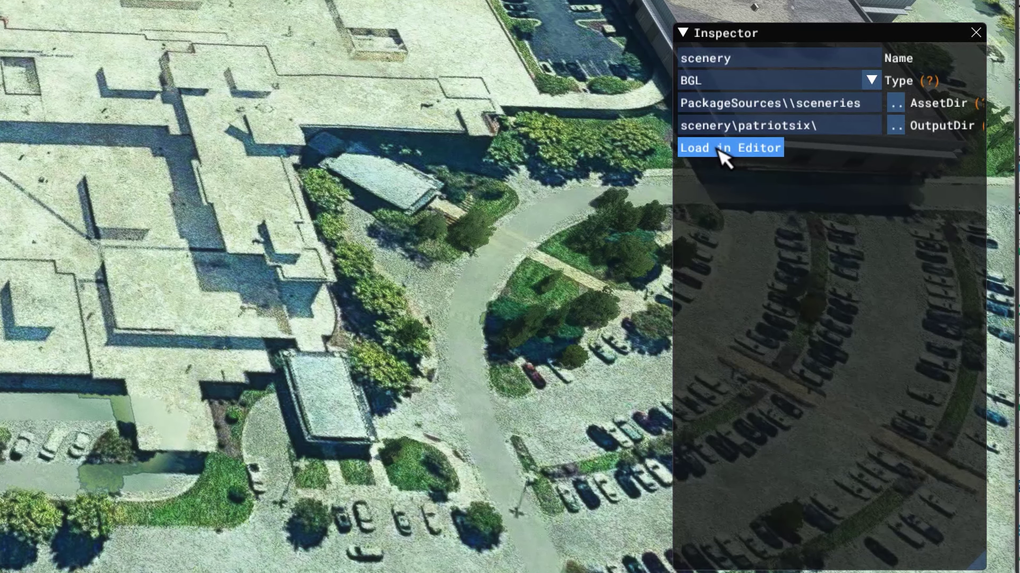
click(725, 156)
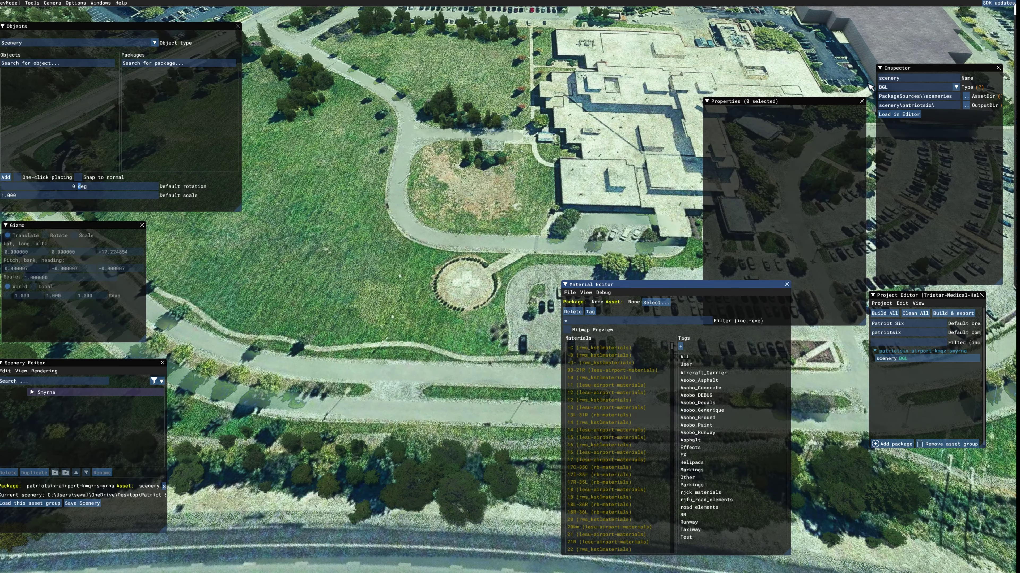
Close the empty Properties panel, dock the Material Editor on the right, and dismiss the View menu.
click(862, 101)
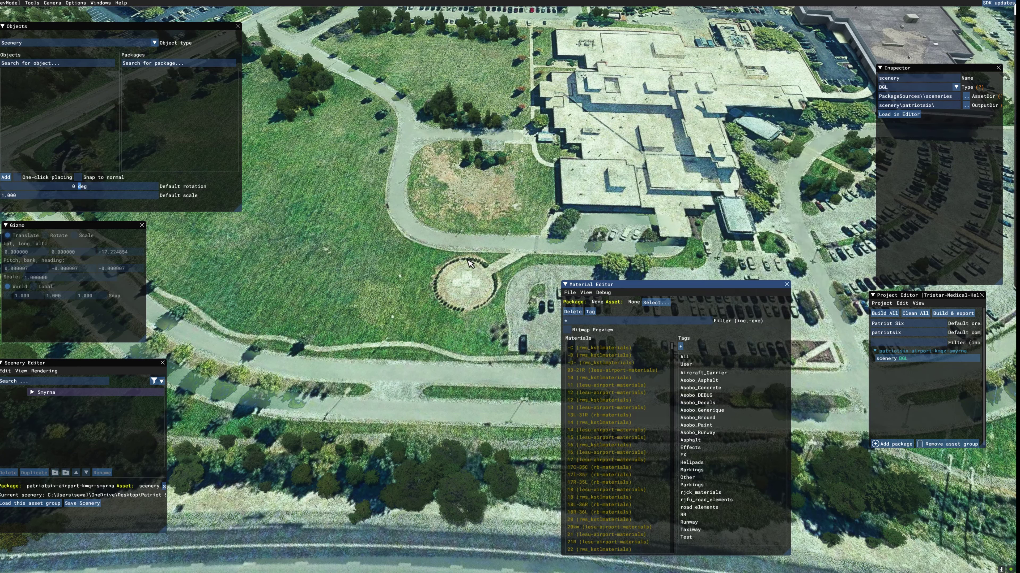
drag(637, 287, 1015, 255)
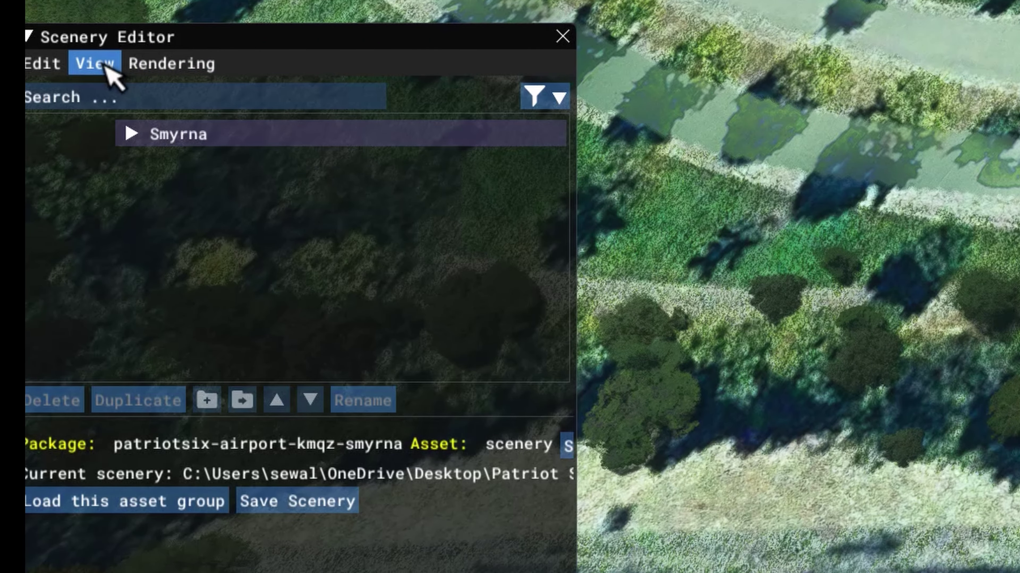
click(24, 372)
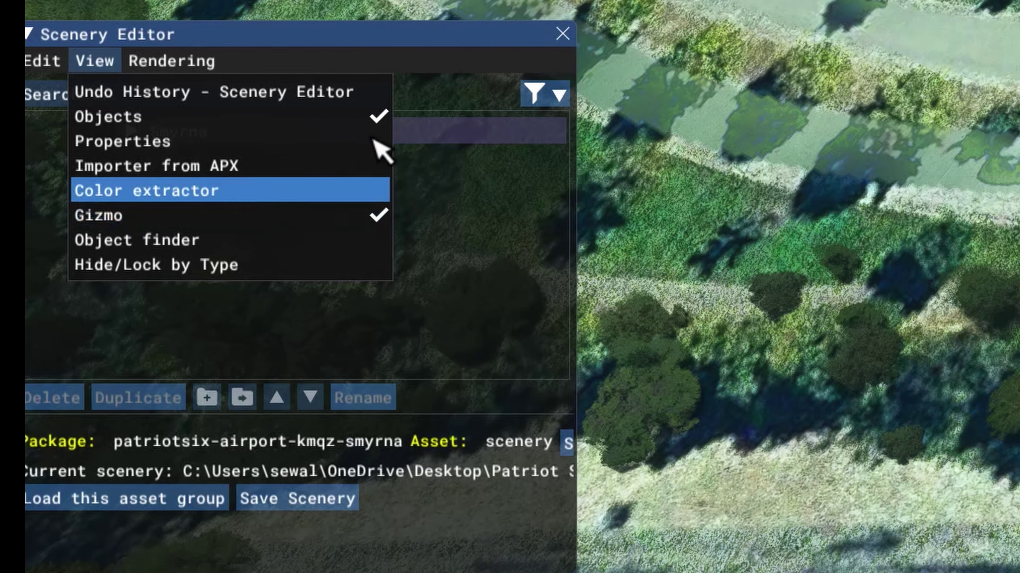
click(465, 57)
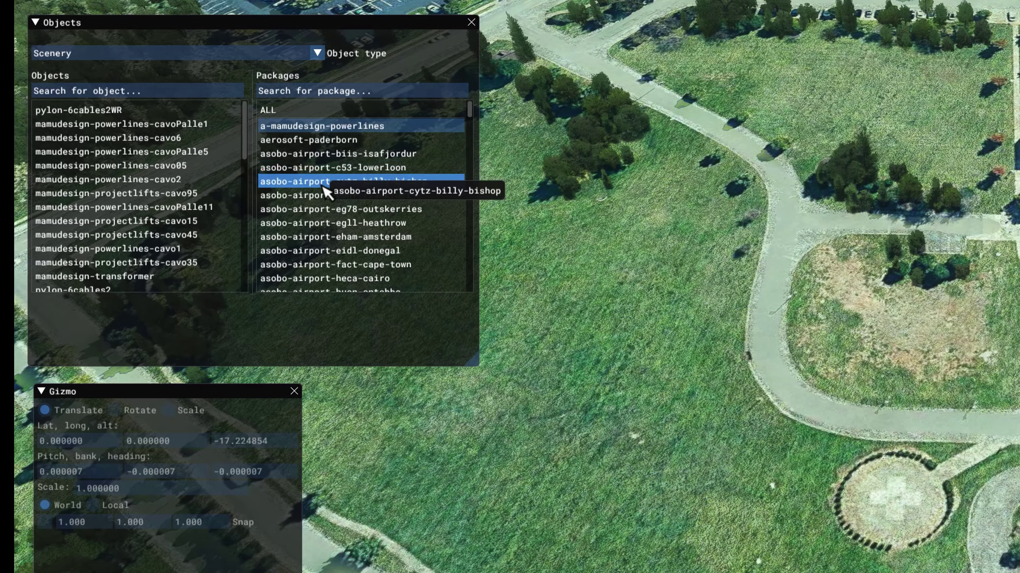
Show objects from all packages, set Object type to Helipad, and select the MEDICAL style.
click(297, 111)
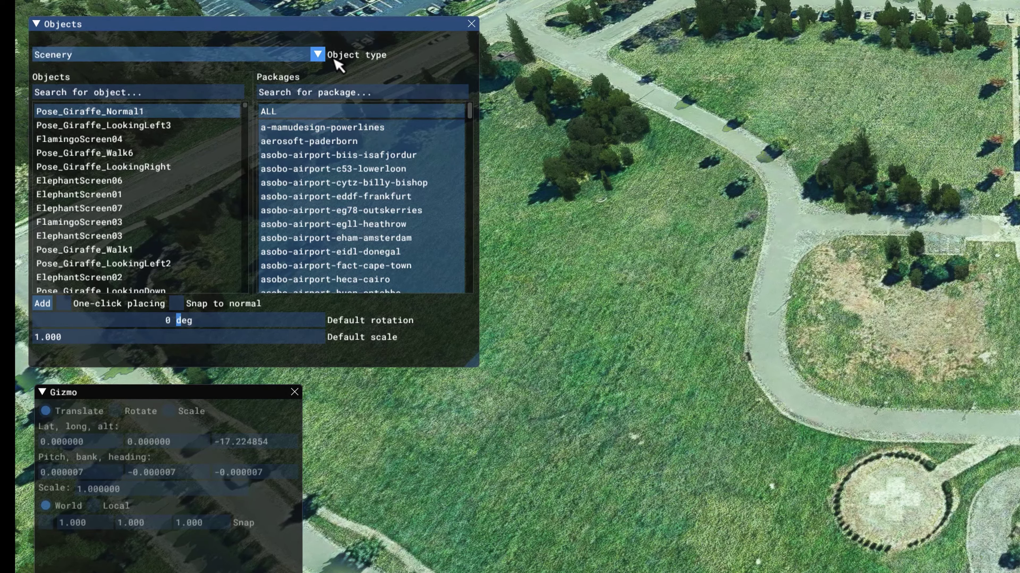
click(319, 57)
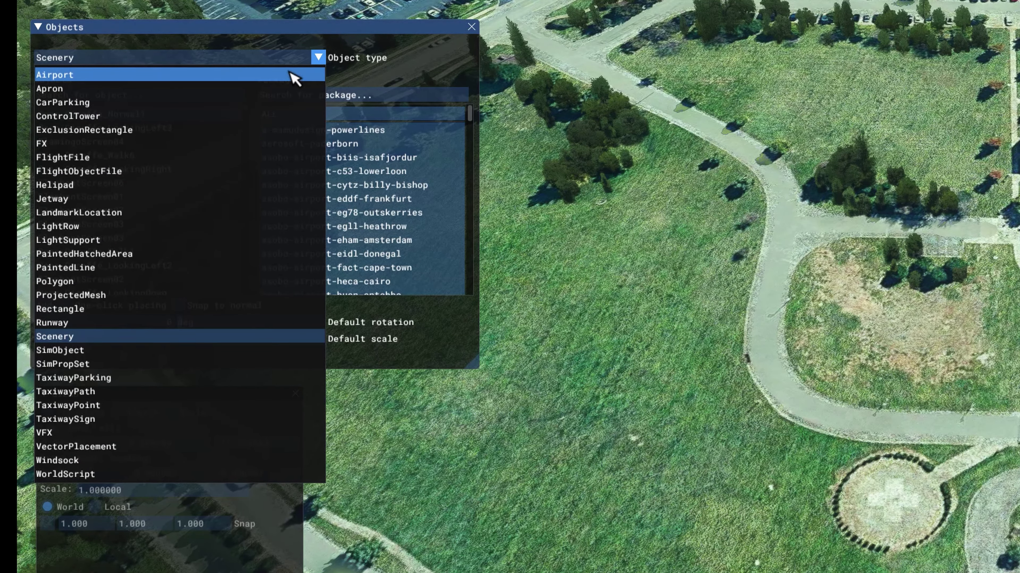
click(157, 187)
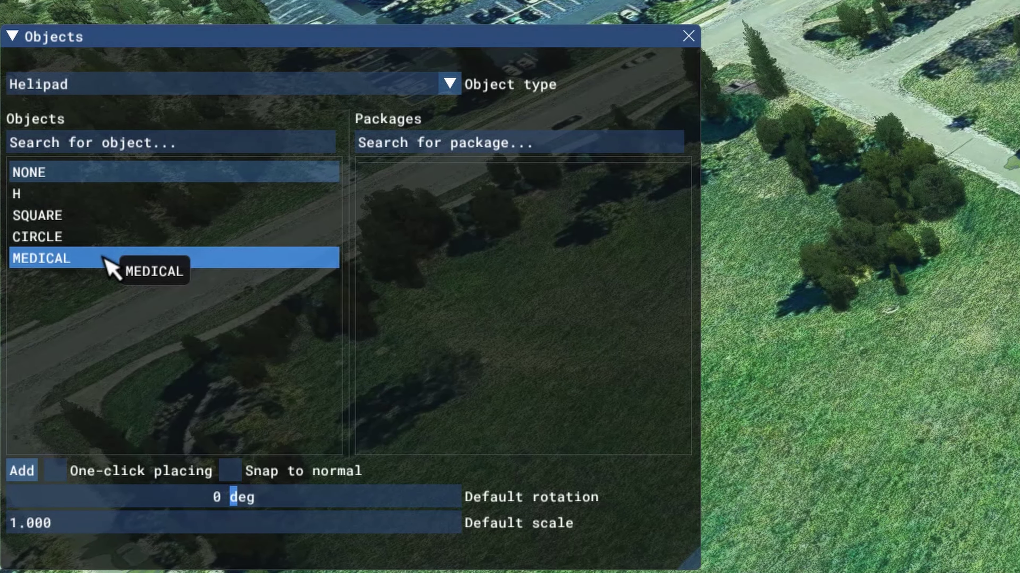
click(104, 258)
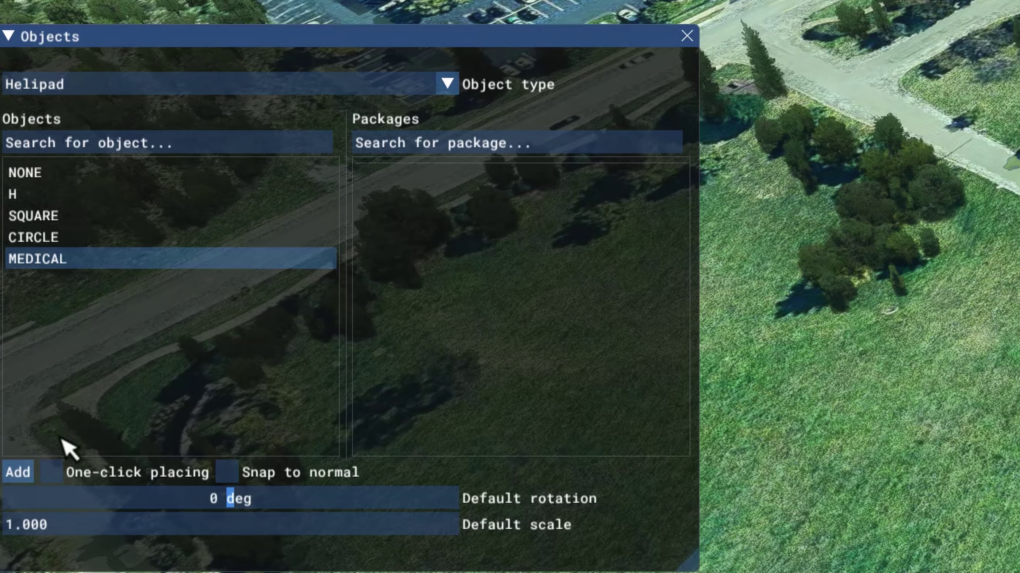
Add the MEDICAL helipad and move it onto the painted circular pad.
click(16, 474)
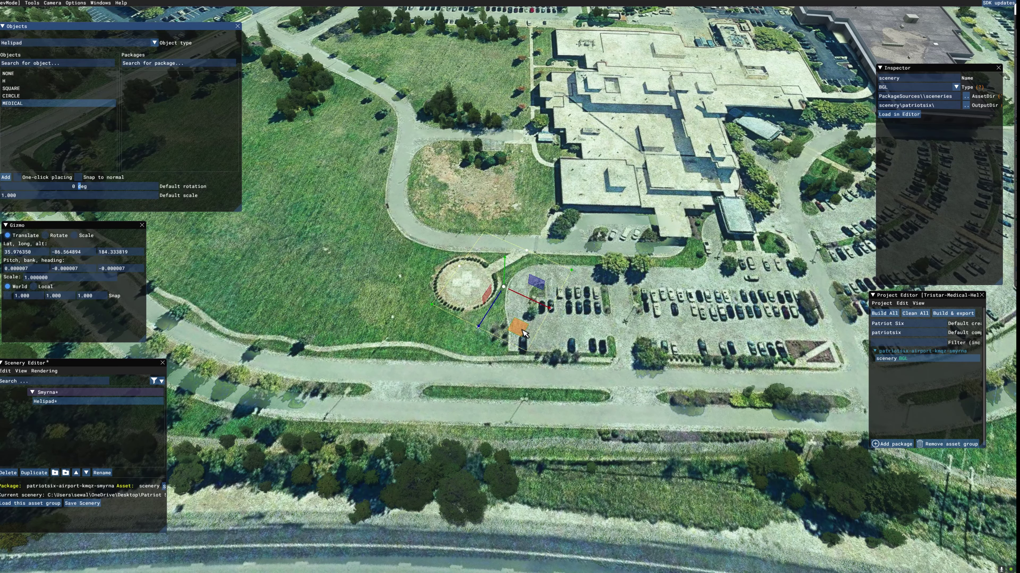
drag(523, 330, 492, 330)
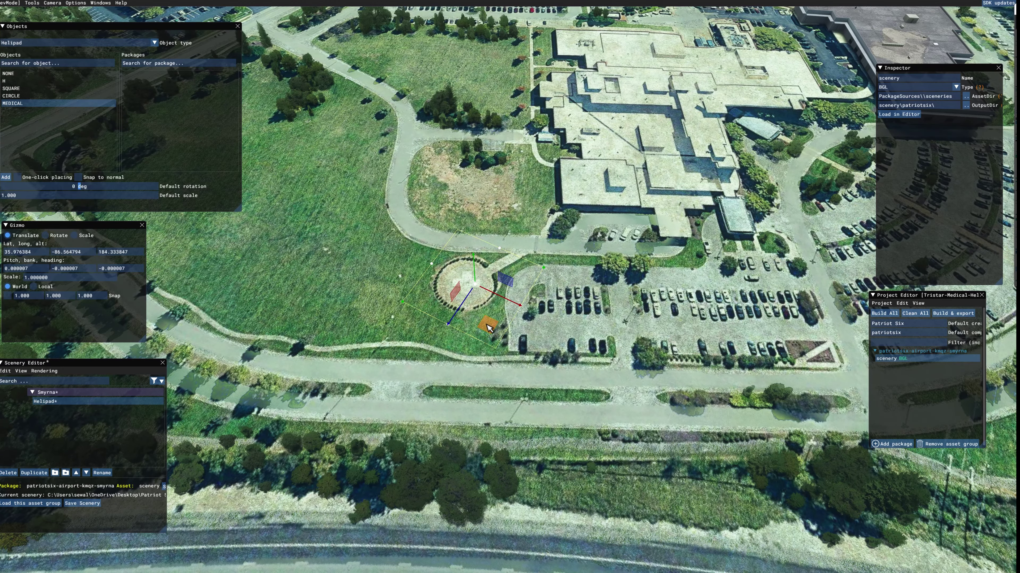
drag(486, 325, 476, 323)
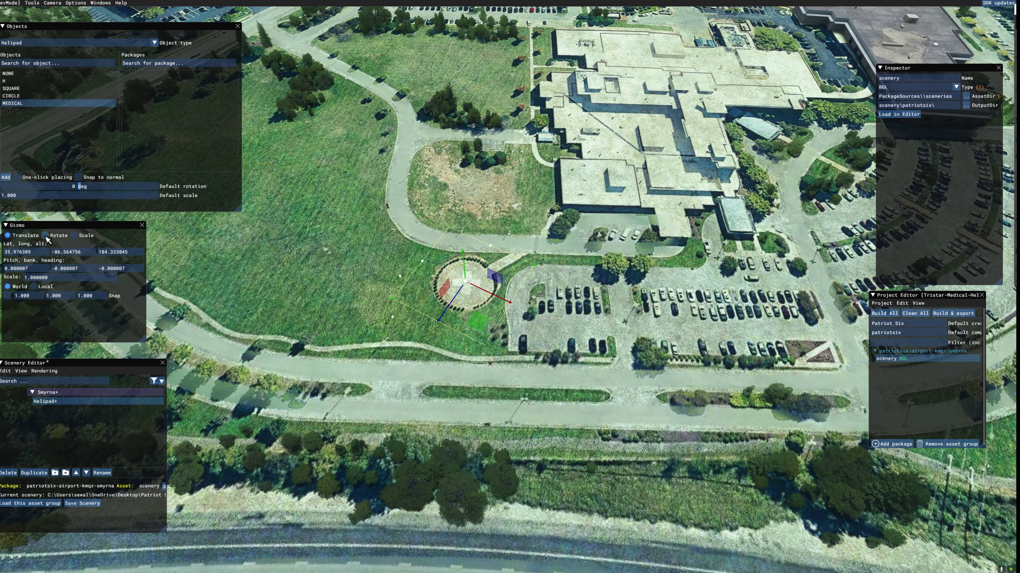
Rotate the helipad to match the pad's heading and edit its scale to 0.6.
click(46, 236)
click(446, 331)
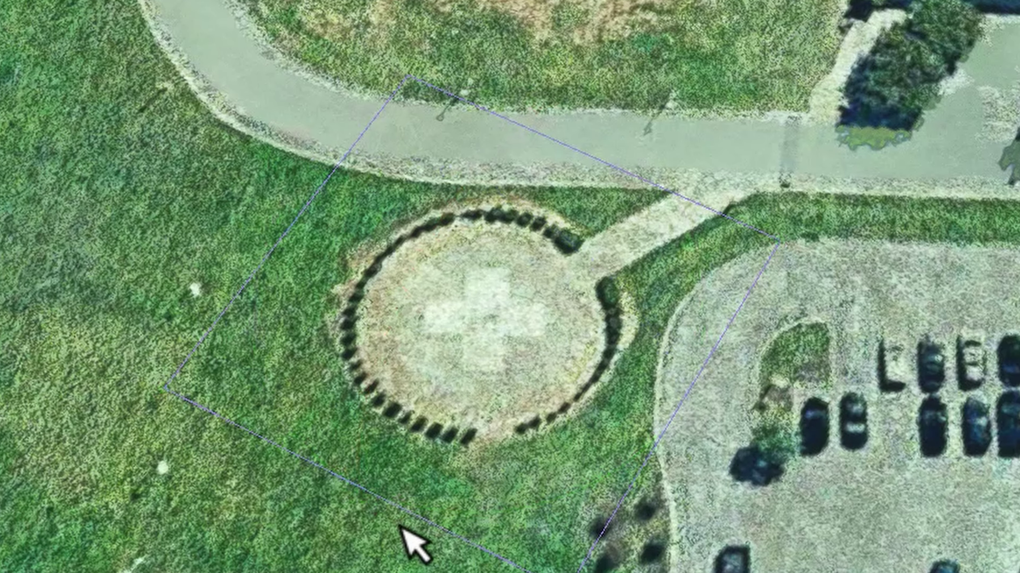
click(520, 417)
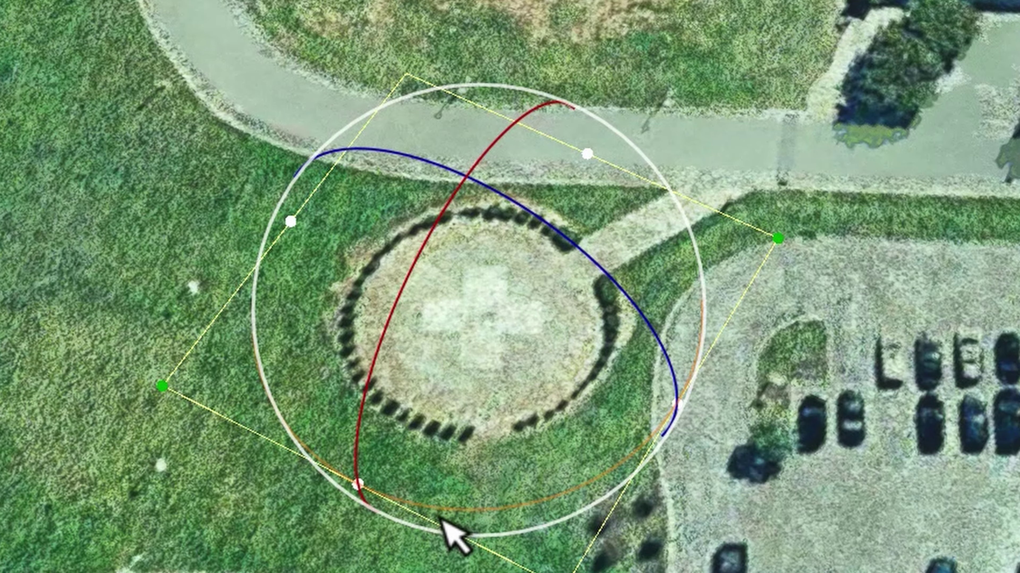
drag(441, 519, 571, 502)
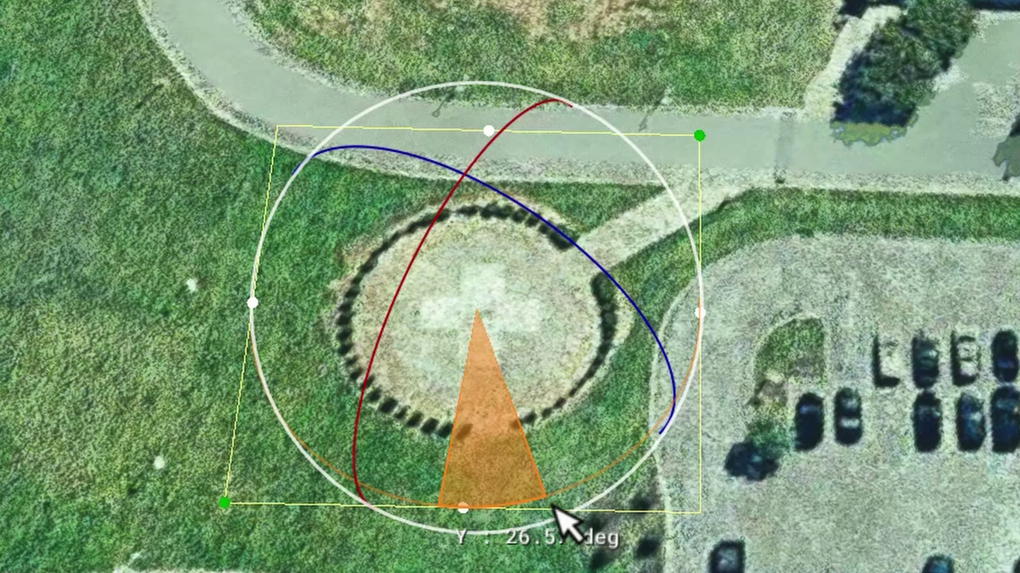
mouse_move(553, 507)
mouse_down()
mouse_move(564, 507)
mouse_move(553, 505)
mouse_up()
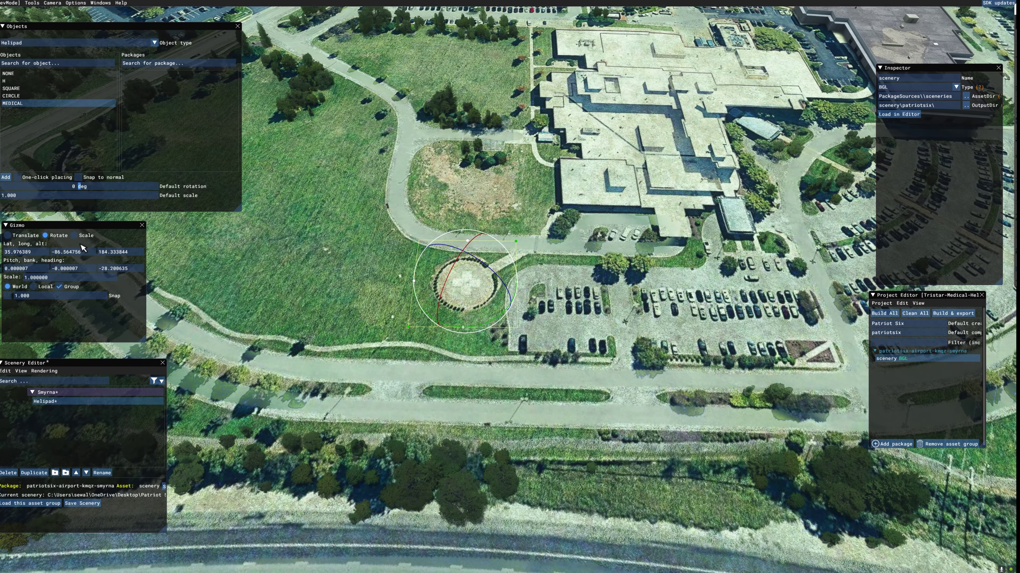
click(76, 236)
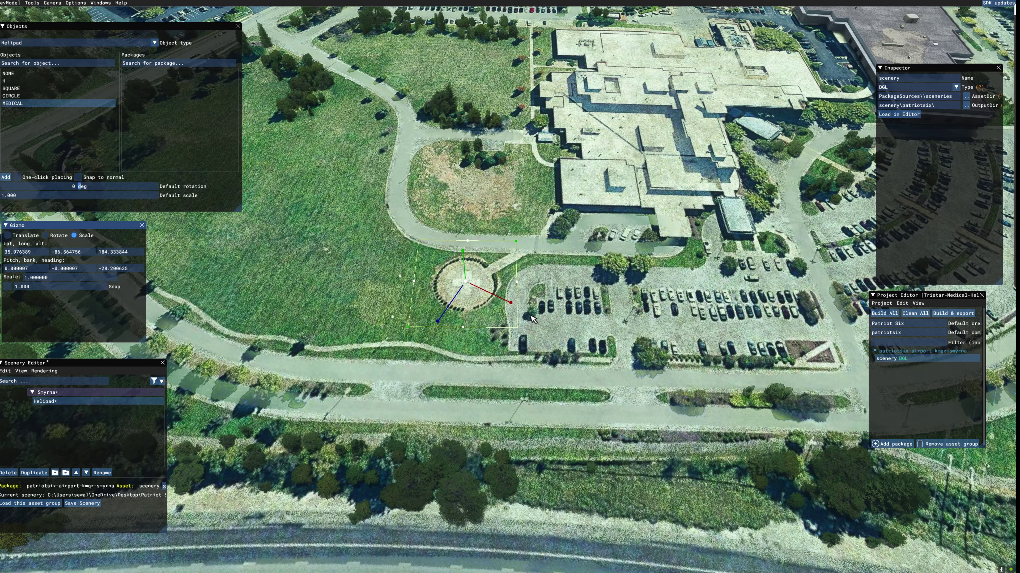
double_click(57, 278)
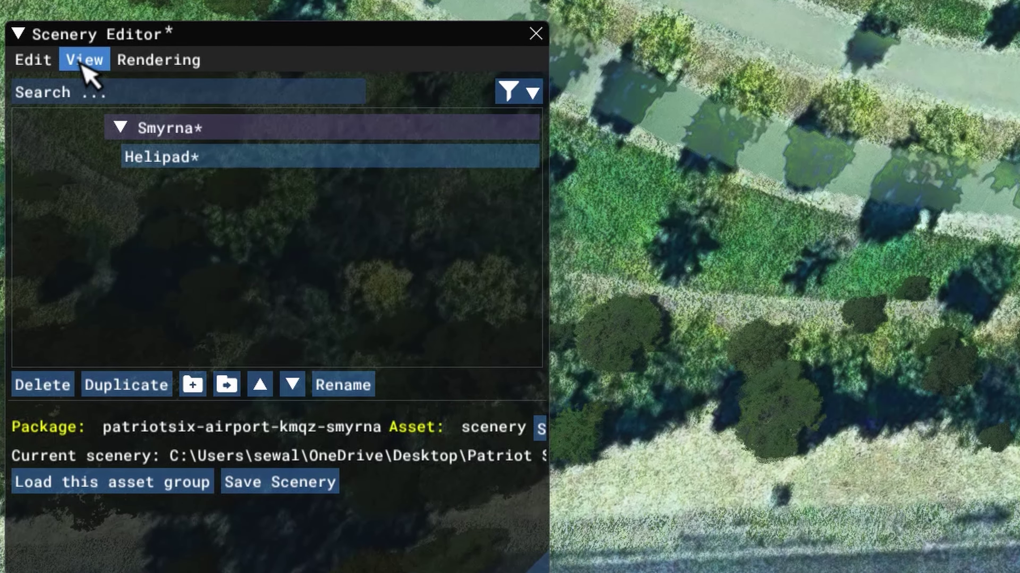
Name the helipad 'Tristar Medical Helipad' in Properties and save the scenery.
click(81, 64)
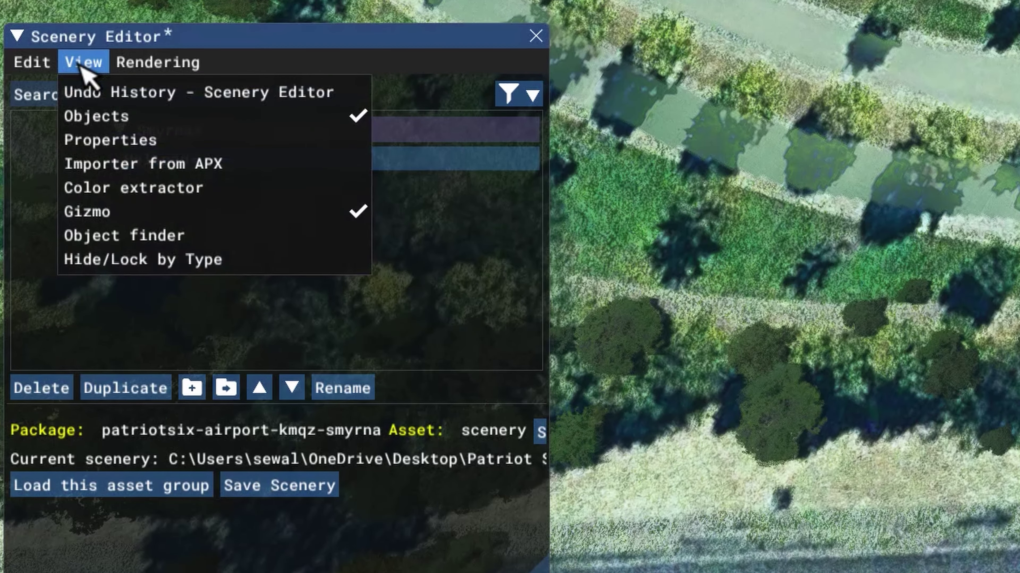
click(153, 141)
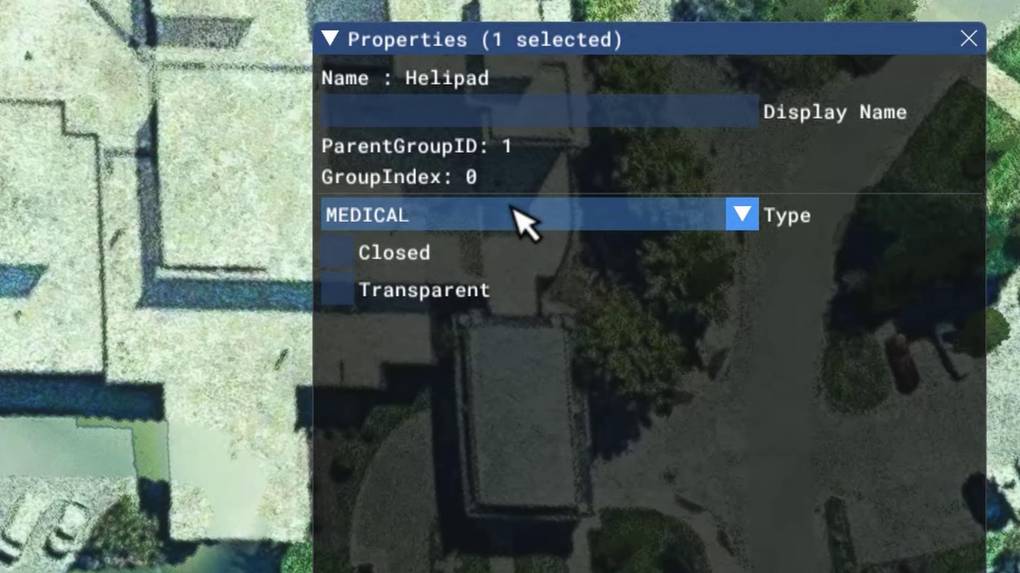
click(381, 116)
text(Tristar Medical Helipad)
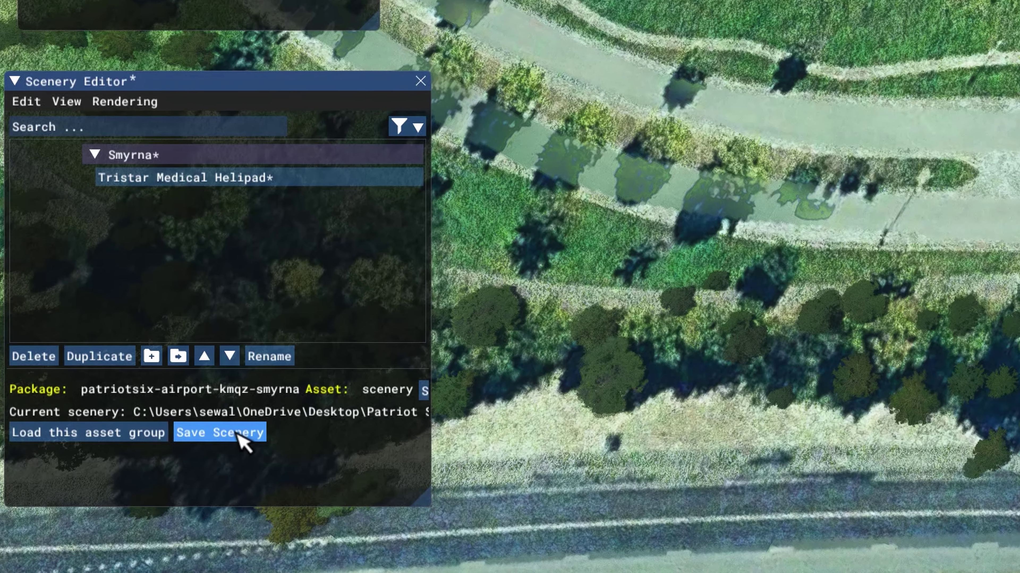
click(207, 452)
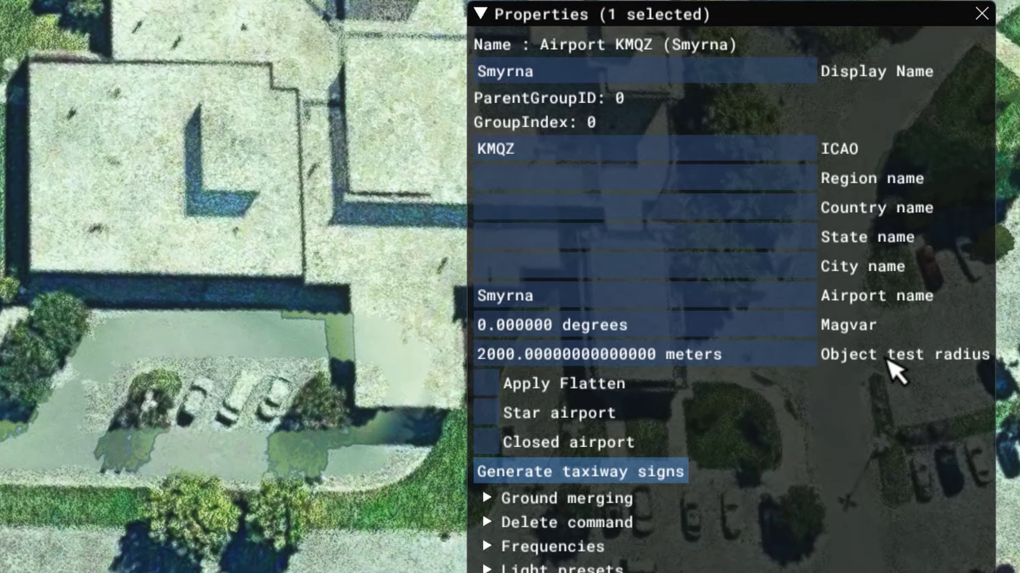
Prefix the airport's object test radius with 999 to make 9992000 meters, then save.
click(481, 353)
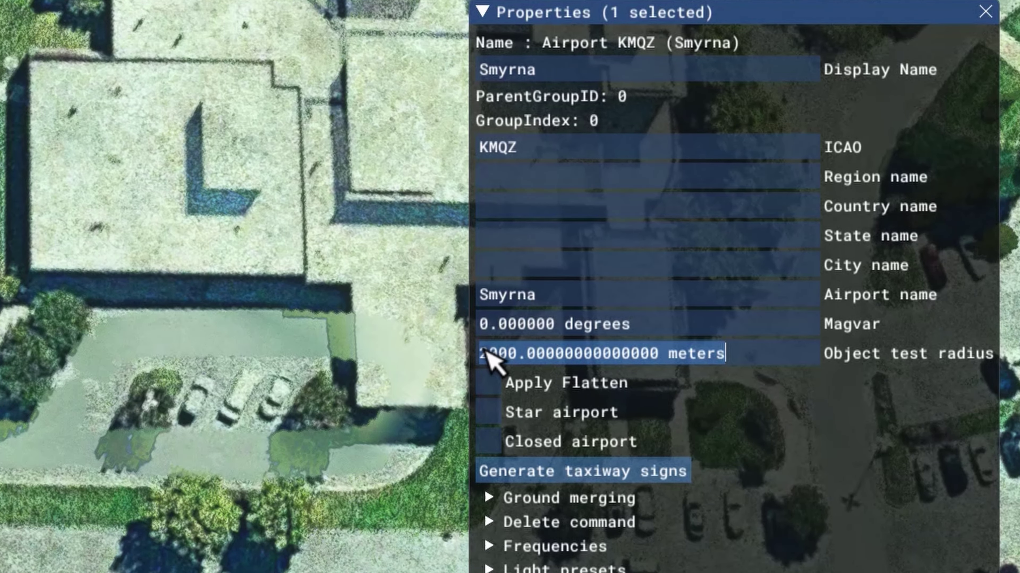
key(Return)
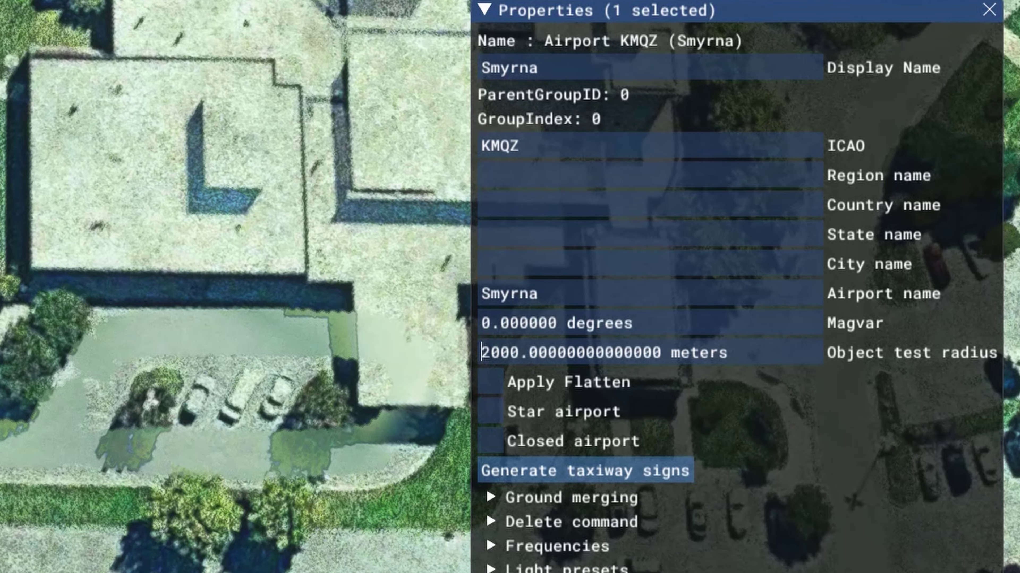
click(481, 352)
text(999)
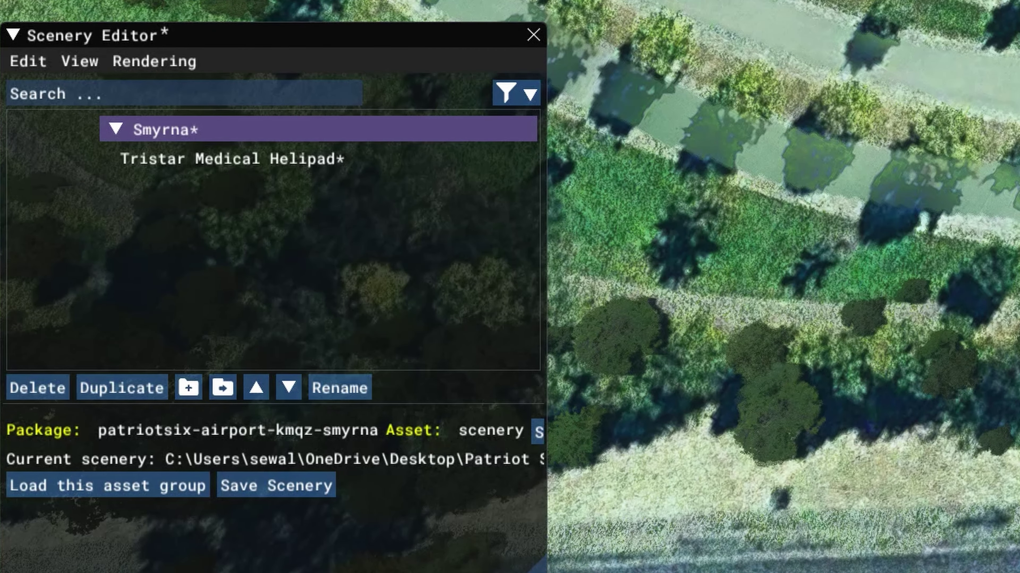
click(291, 495)
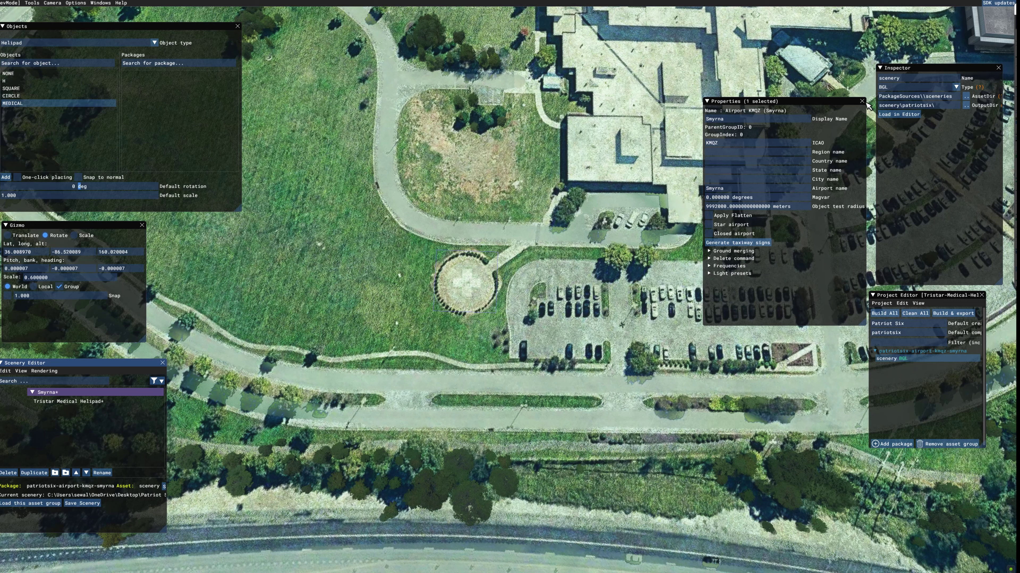
Add a Runway 05 - 23 object and turn it to about a 62° heading.
click(862, 101)
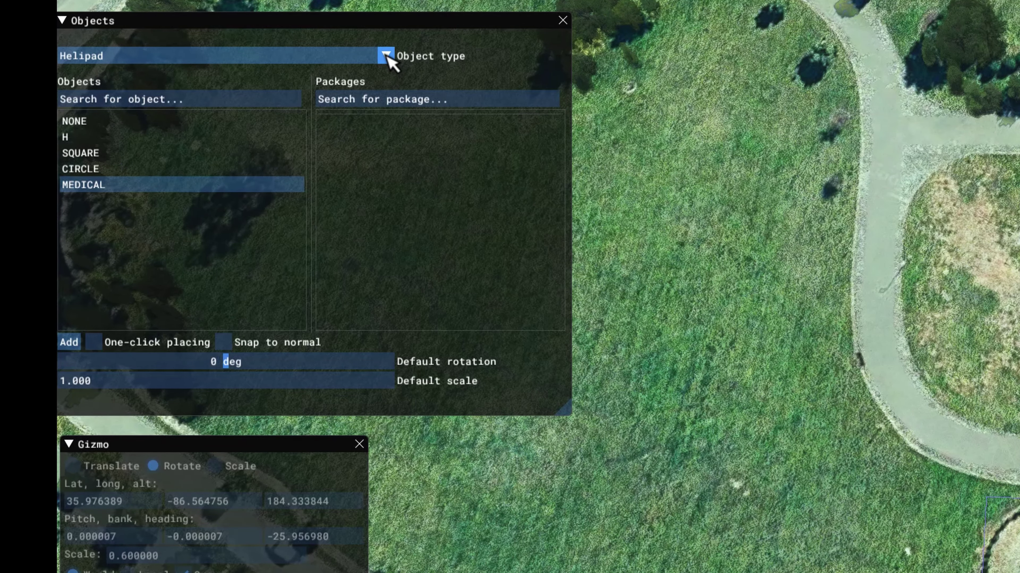
click(385, 56)
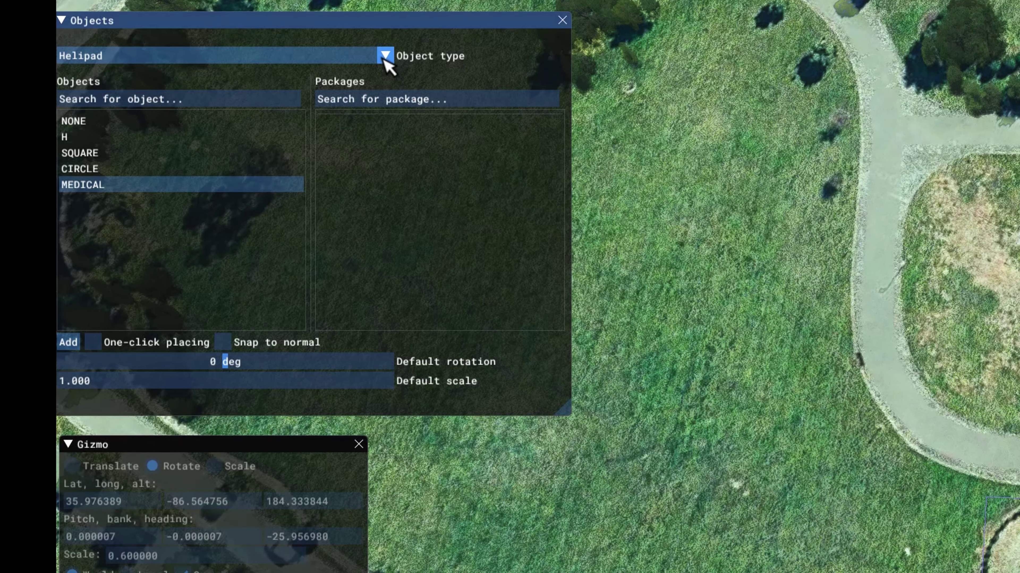
click(177, 370)
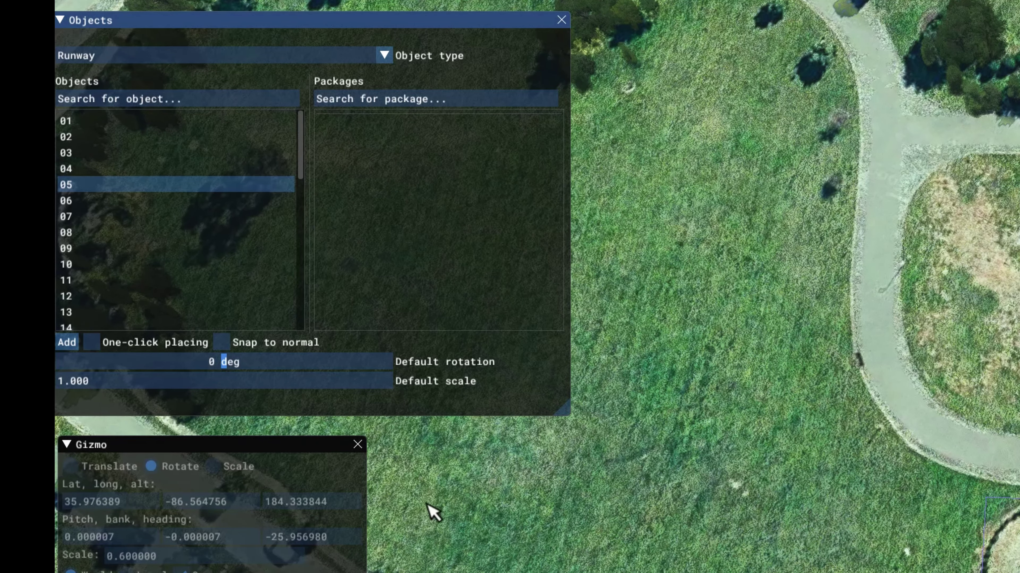
click(68, 342)
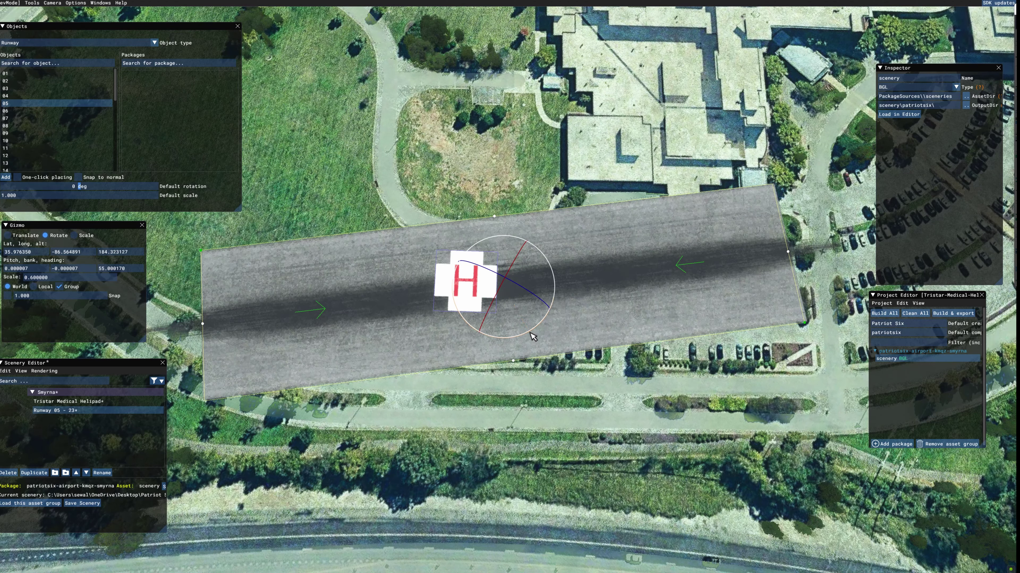
drag(532, 336, 527, 341)
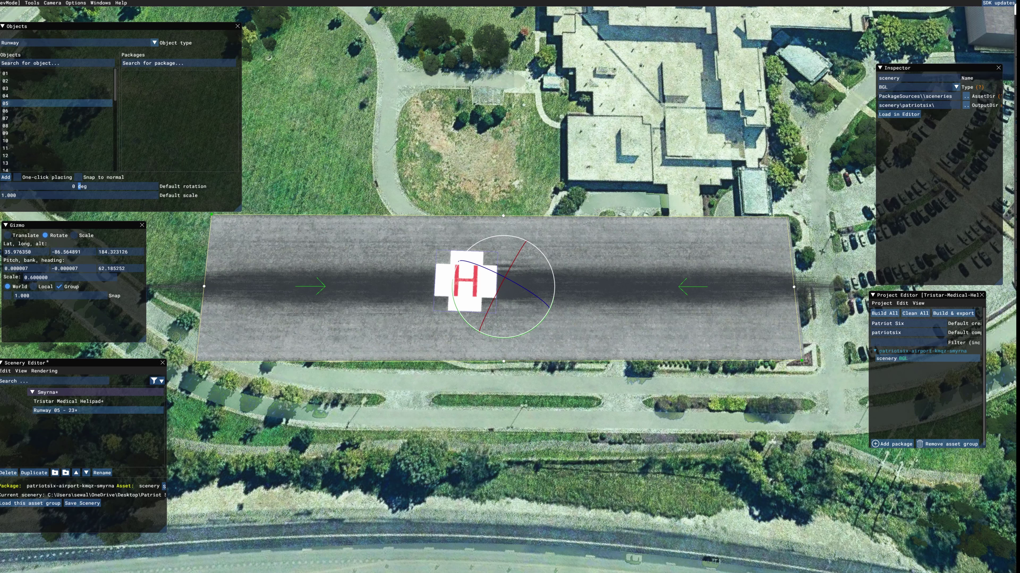
drag(1000, 230, 846, 192)
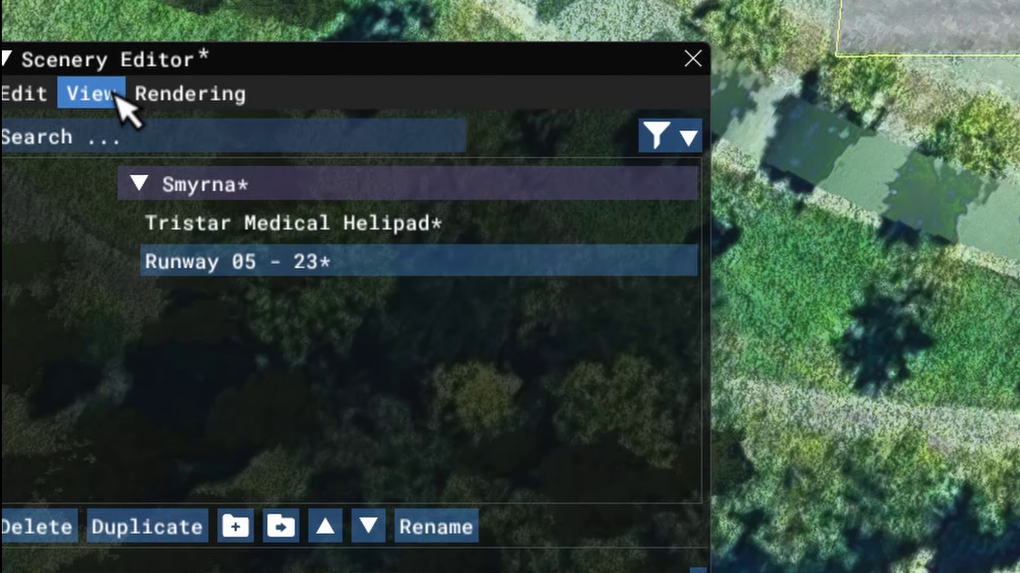
Open Runway 05 - 23's properties and pick Runway_Grass from the runway materials.
click(115, 101)
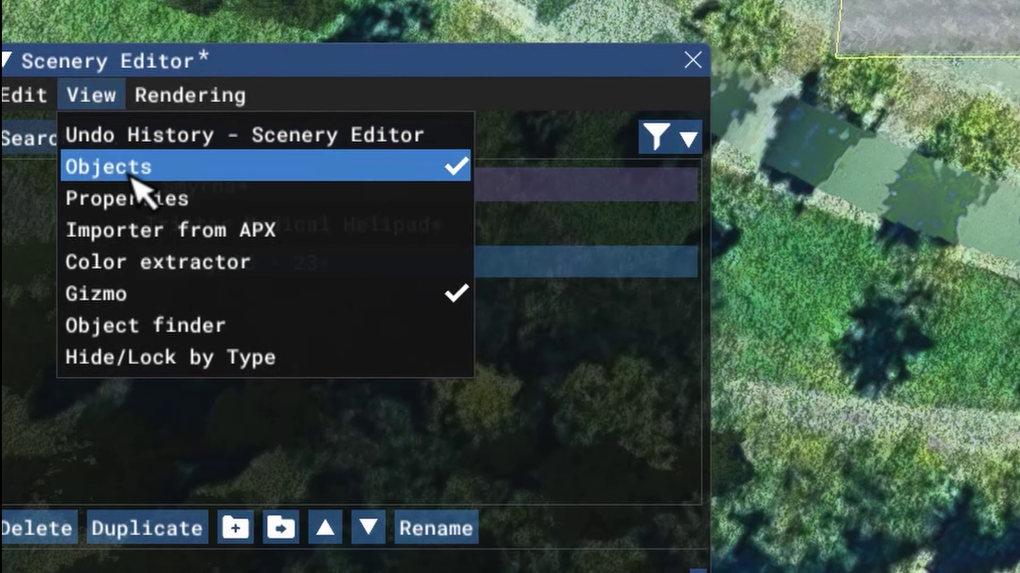
click(142, 201)
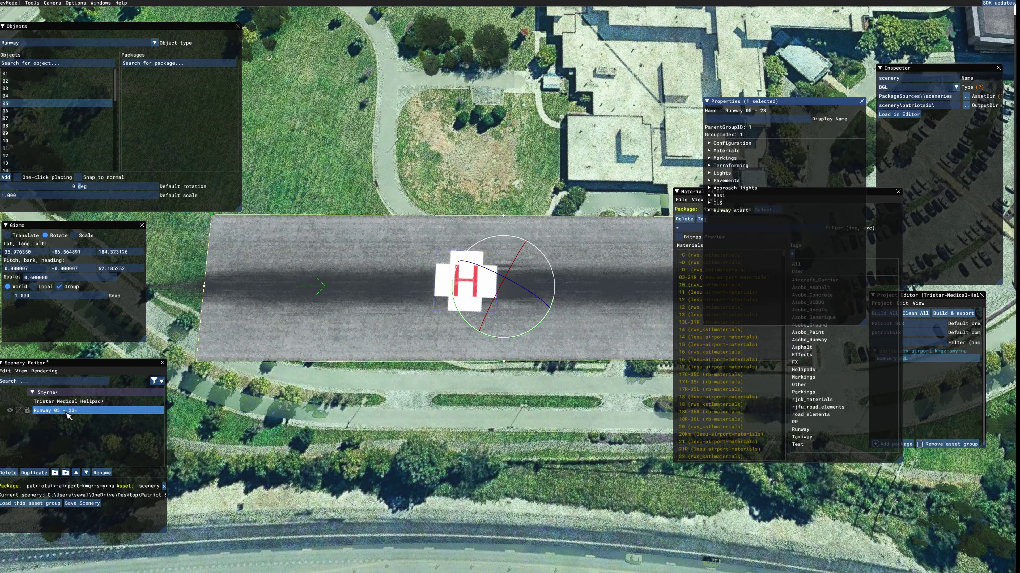
click(77, 414)
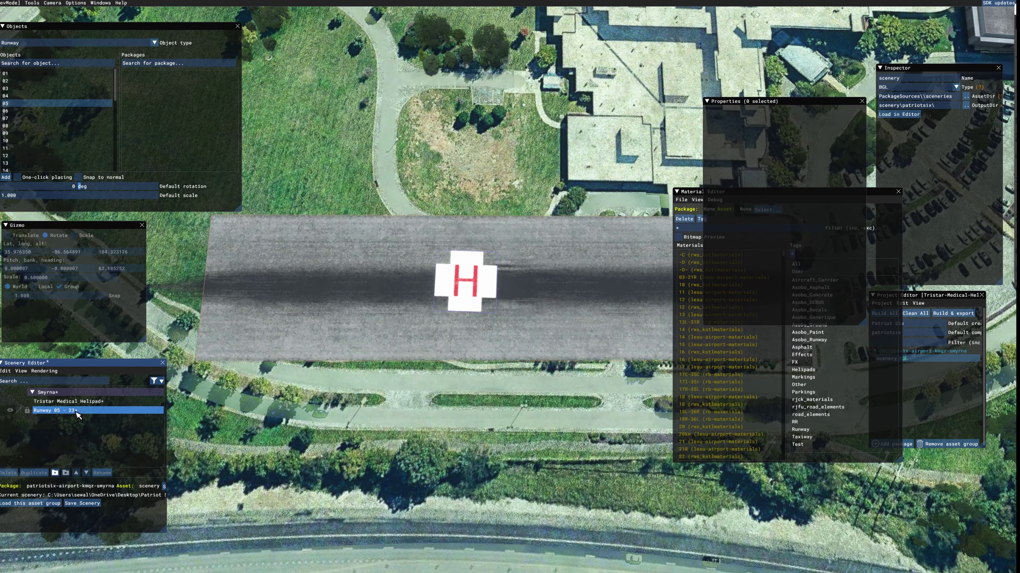
click(77, 414)
click(724, 228)
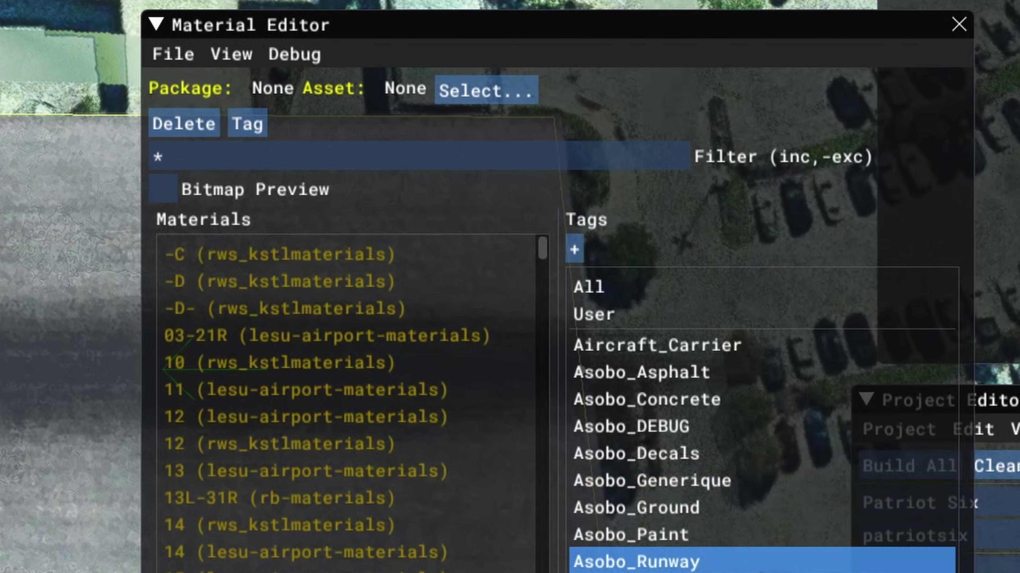
click(728, 564)
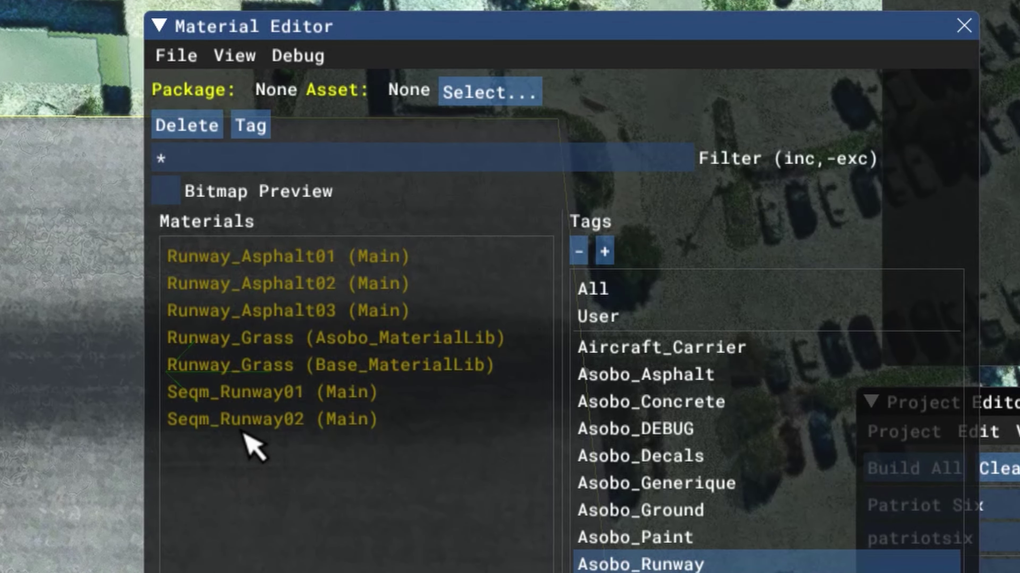
click(243, 339)
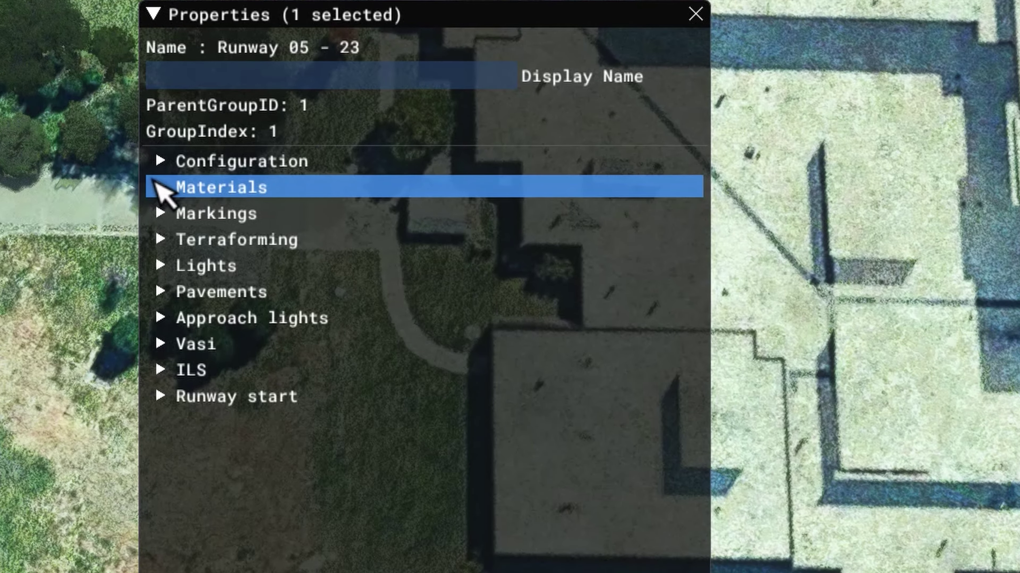
Apply Runway_Grass as the runway's surface material and tick Transparent.
click(162, 192)
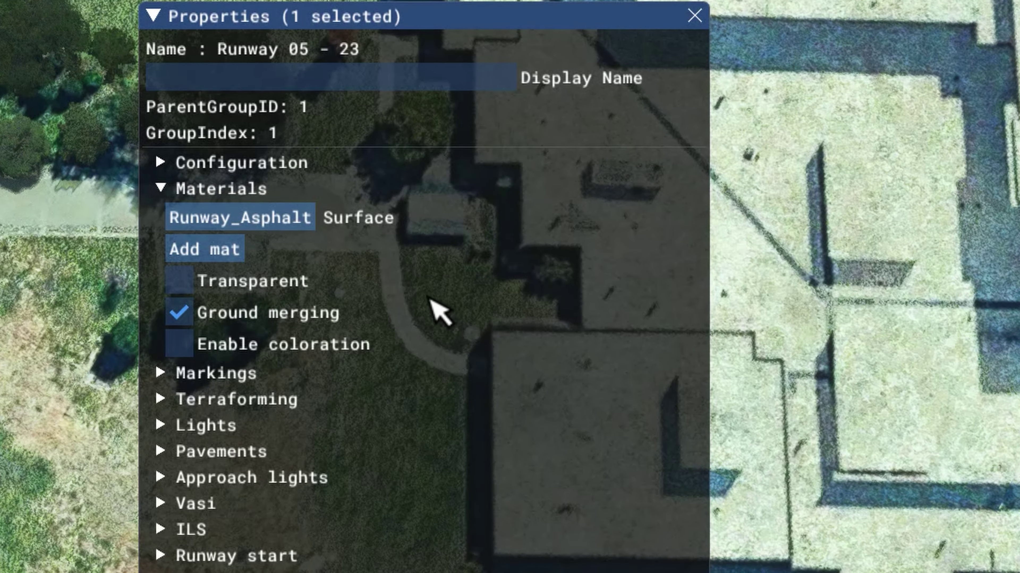
mouse_move(286, 226)
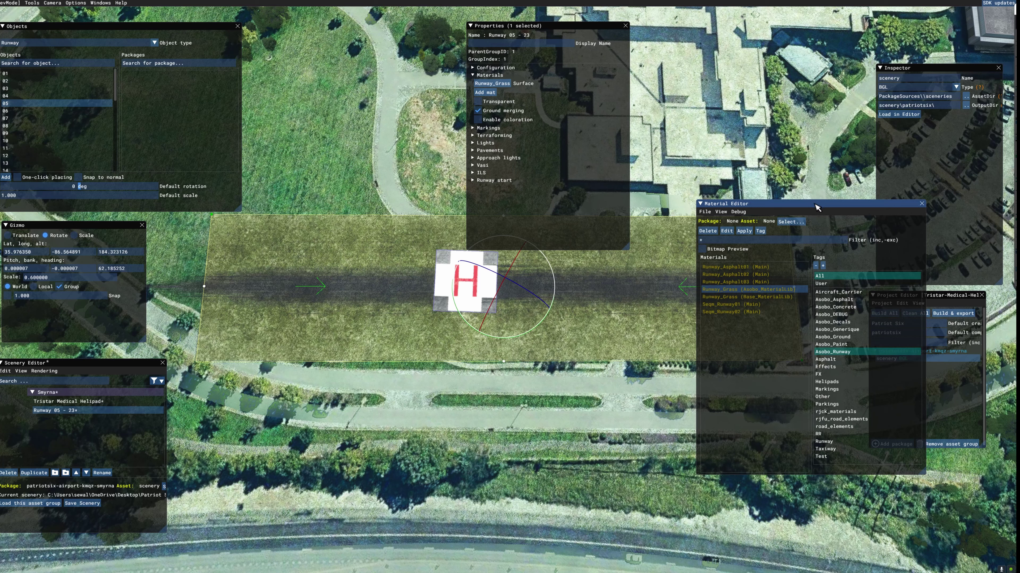
click(921, 203)
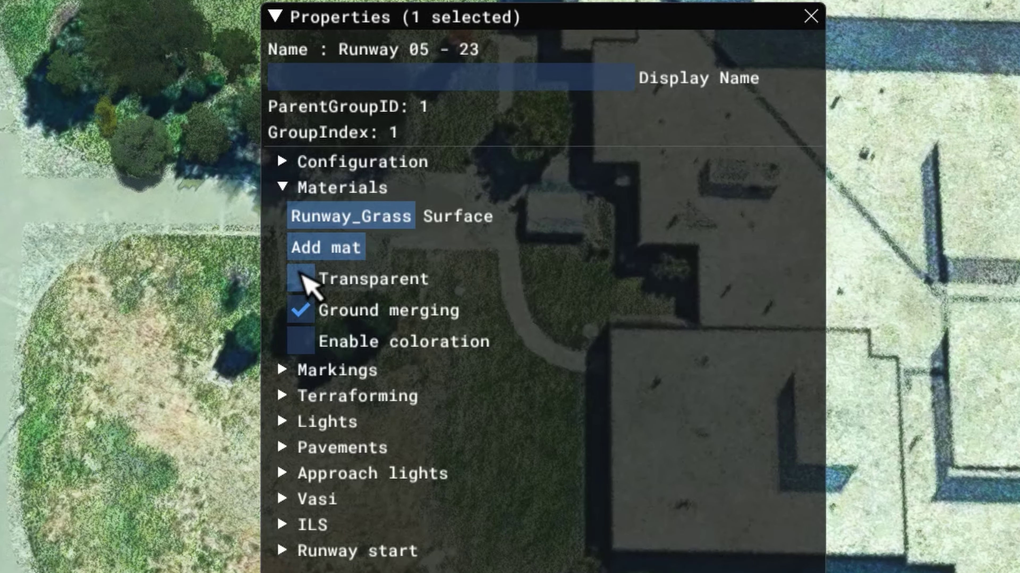
click(302, 278)
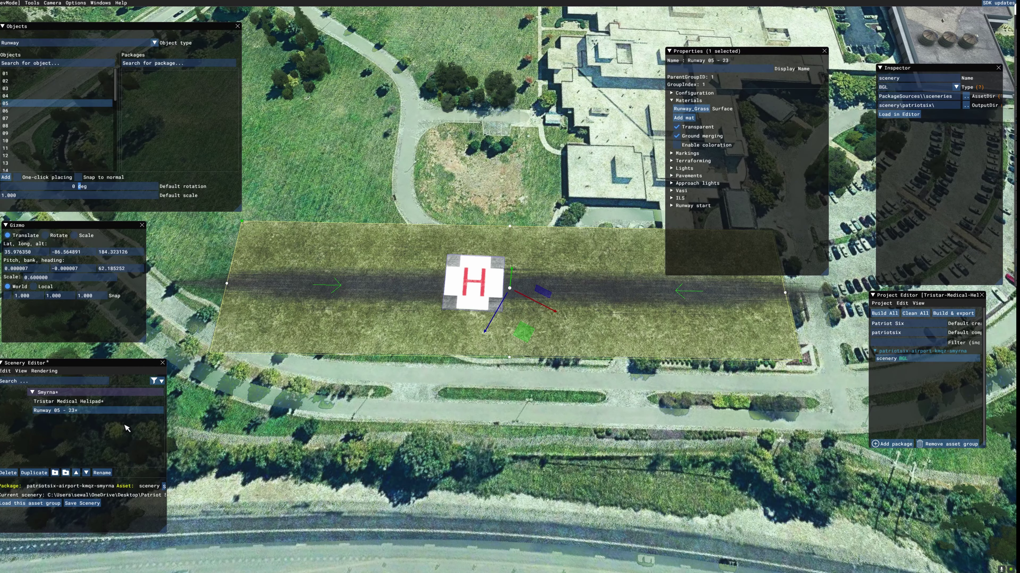
Move the runway to the right into the parking lot.
click(89, 411)
click(248, 289)
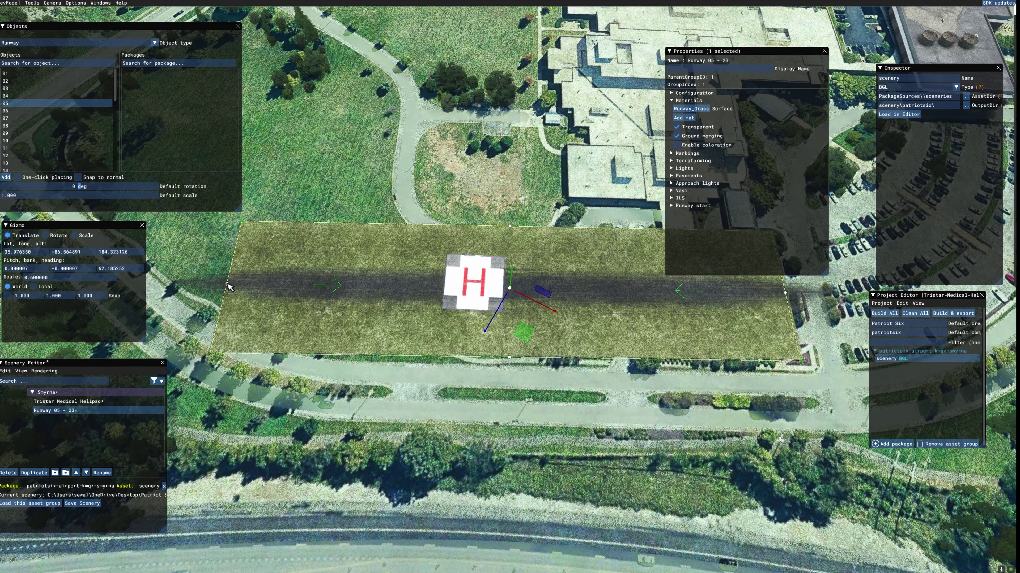
drag(232, 328, 632, 334)
drag(706, 51, 797, 30)
Shorten the runway from its right end and place it onto the helipad.
click(790, 297)
drag(808, 337, 520, 336)
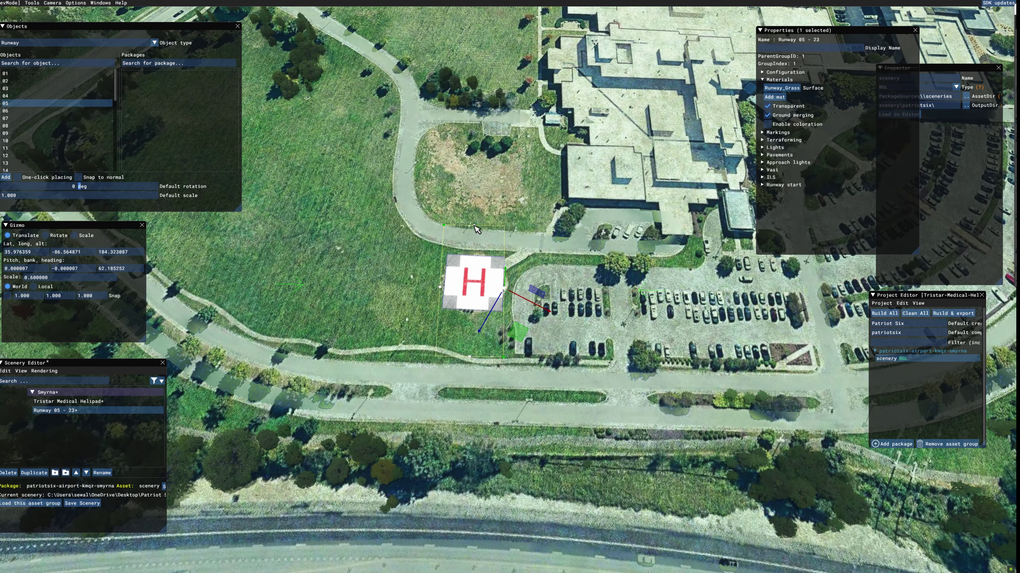
click(472, 364)
click(476, 352)
mouse_move(478, 359)
mouse_down()
mouse_move(482, 403)
mouse_move(483, 360)
mouse_up()
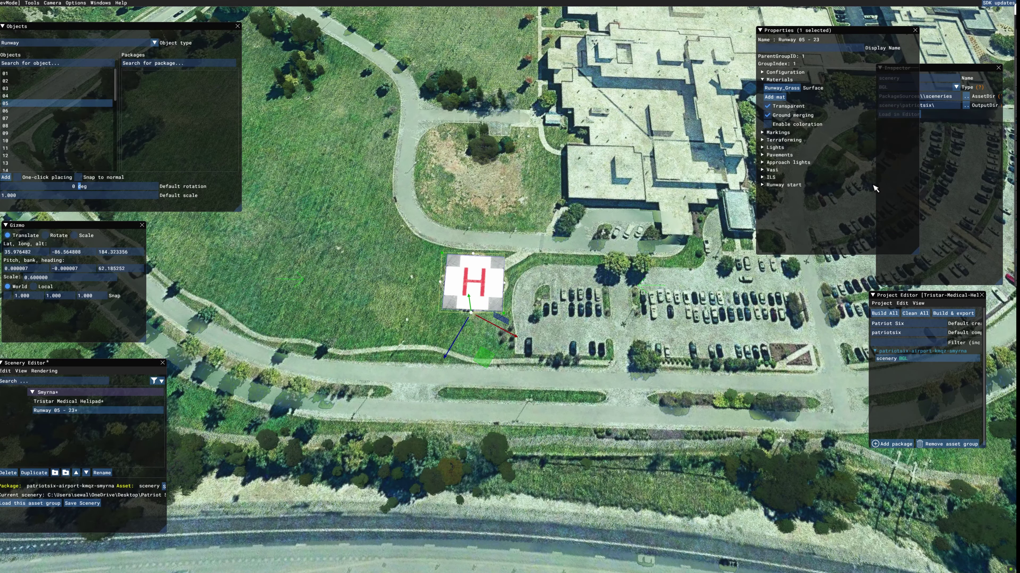
drag(772, 52, 705, 70)
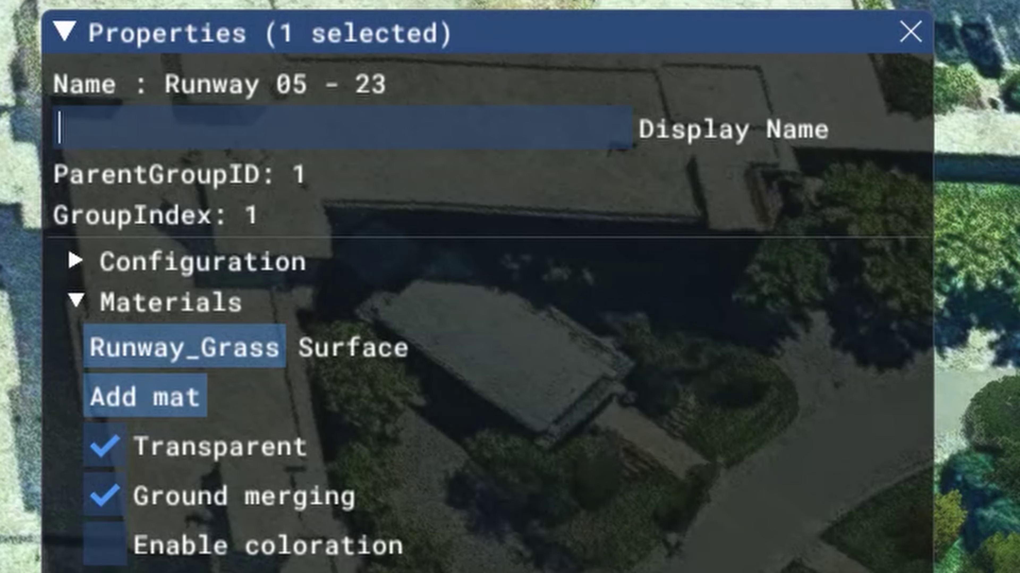
Name the runway 'Tristar Medical Helipad', save, and move its primary runway start beside the helipad.
text(Tristar Medical )
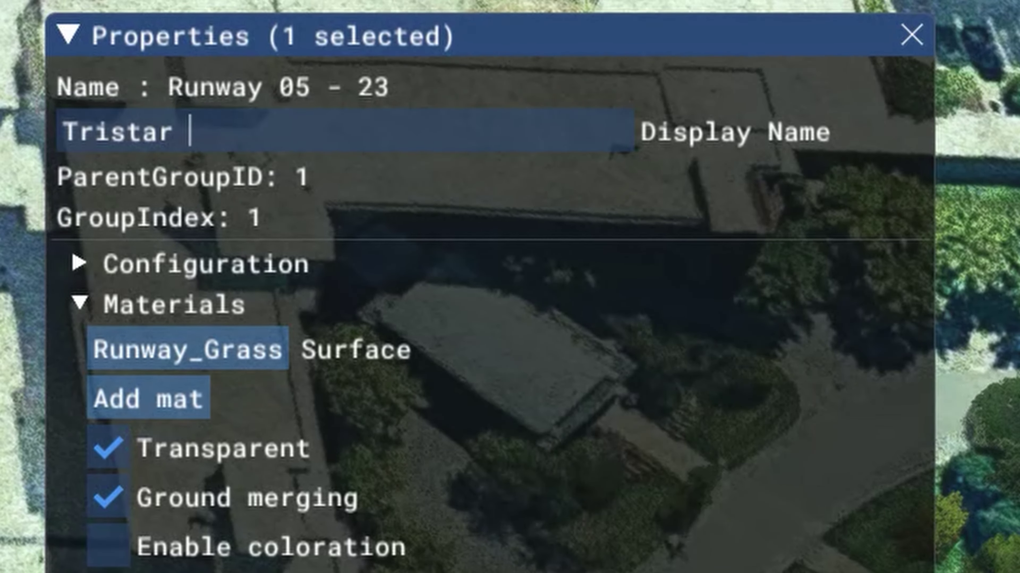
text(Helipad)
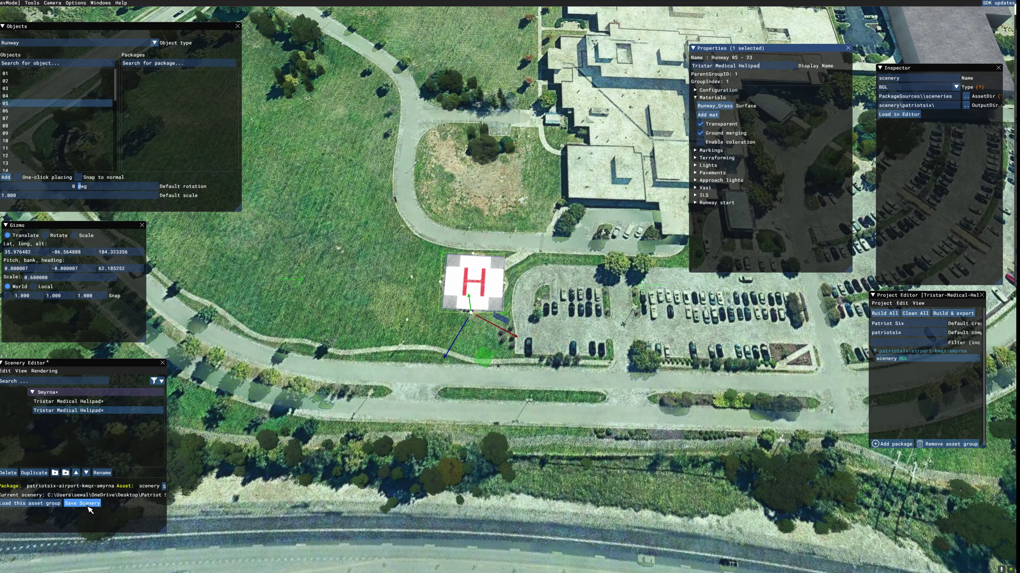
click(87, 507)
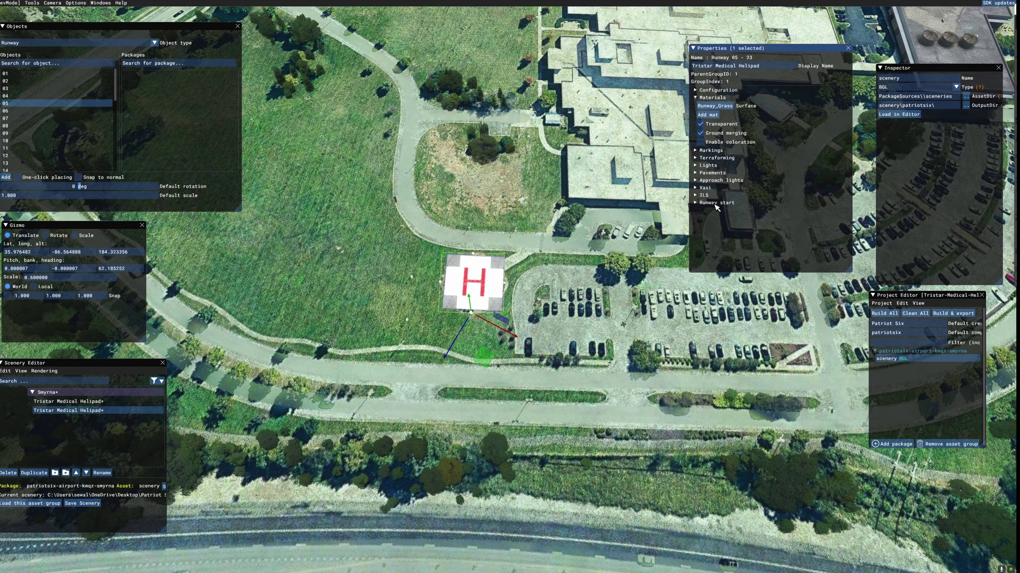
click(697, 205)
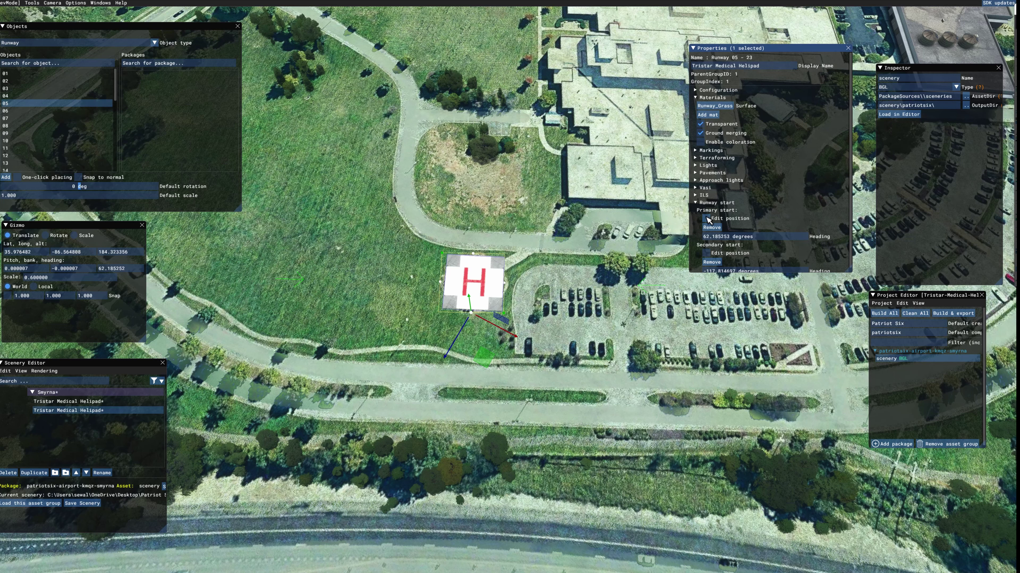
click(707, 219)
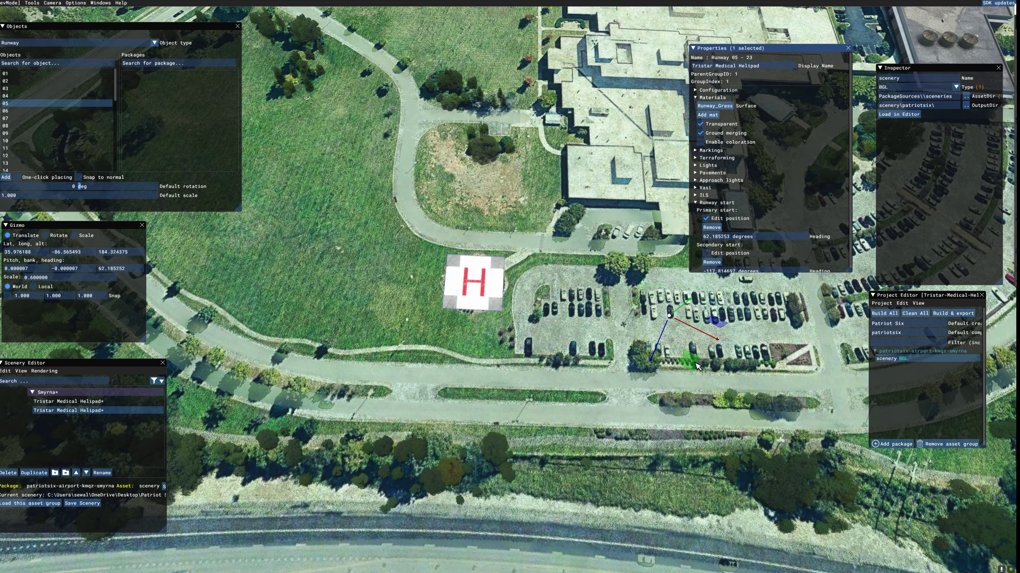
mouse_move(694, 363)
mouse_down()
mouse_move(664, 358)
mouse_move(691, 356)
mouse_up()
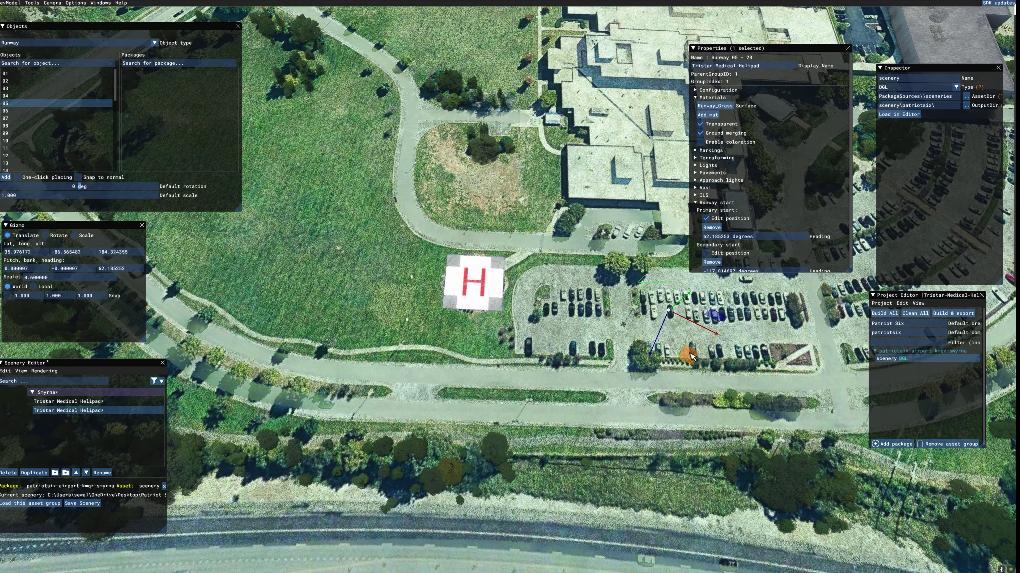
mouse_move(691, 355)
mouse_down()
mouse_move(687, 321)
mouse_move(611, 338)
mouse_move(508, 335)
mouse_move(482, 311)
mouse_up()
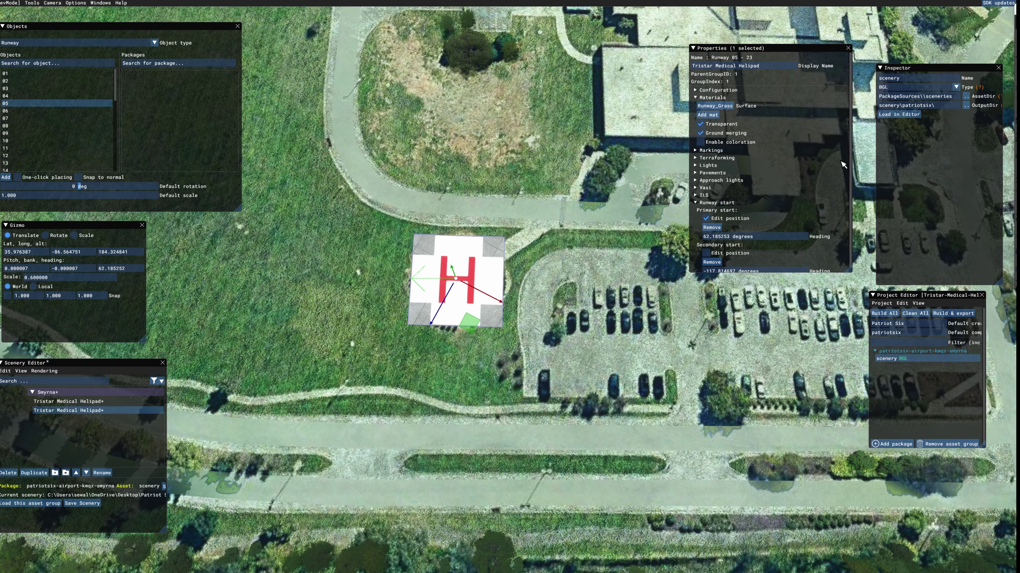
click(848, 48)
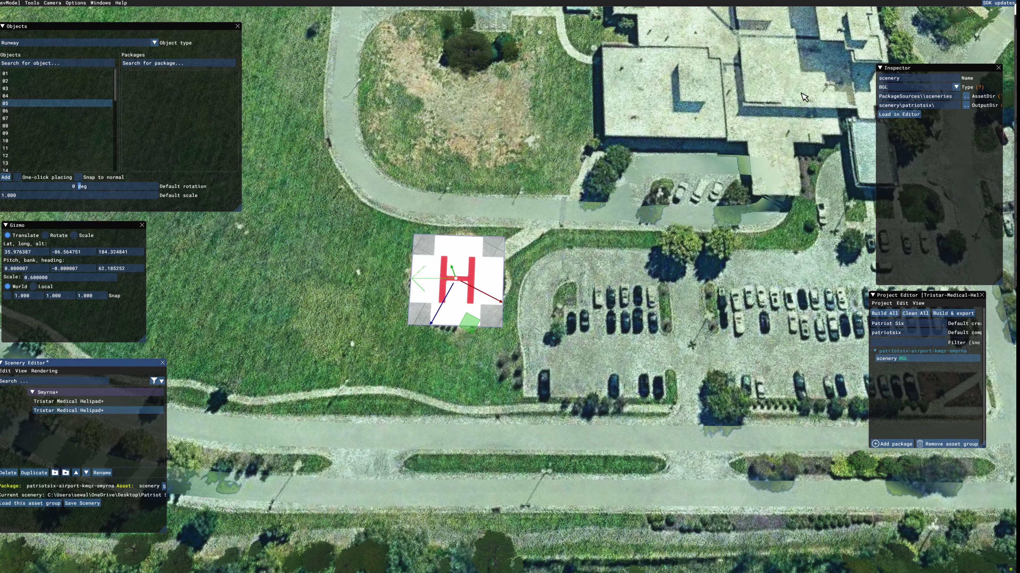
Save the scenery, then add a Natural landmark and move it onto the hospital roof.
click(84, 504)
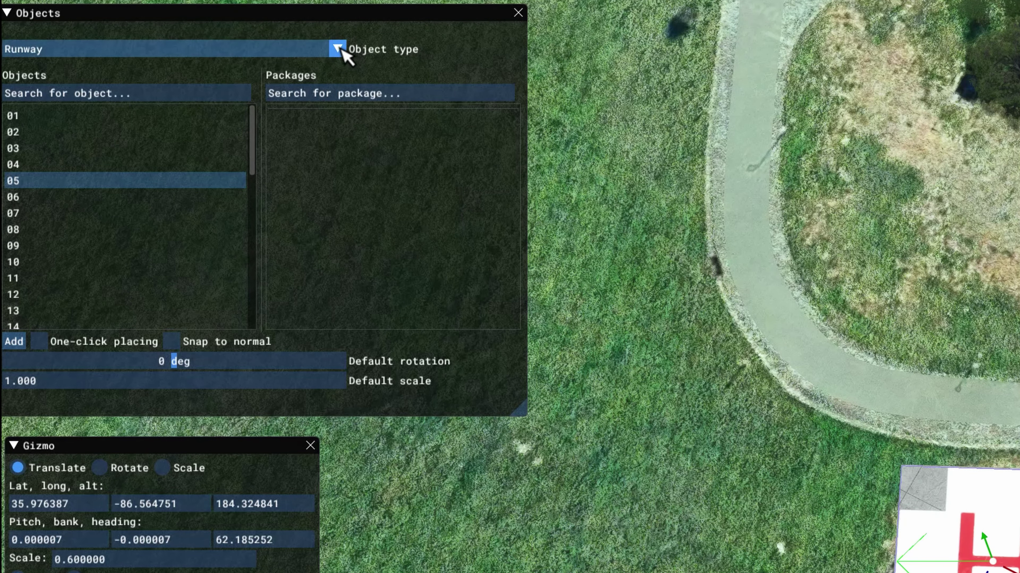
click(338, 49)
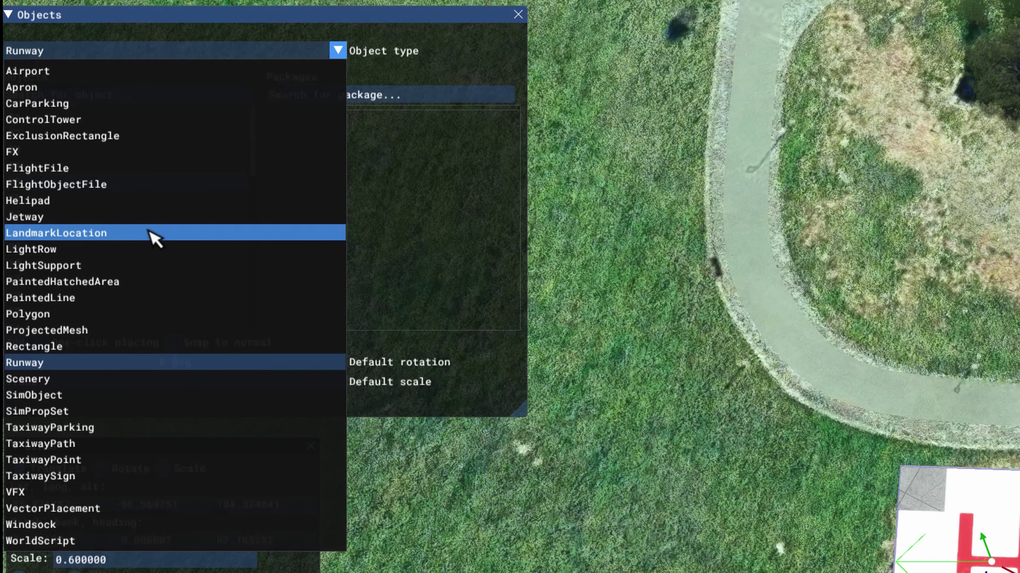
click(154, 237)
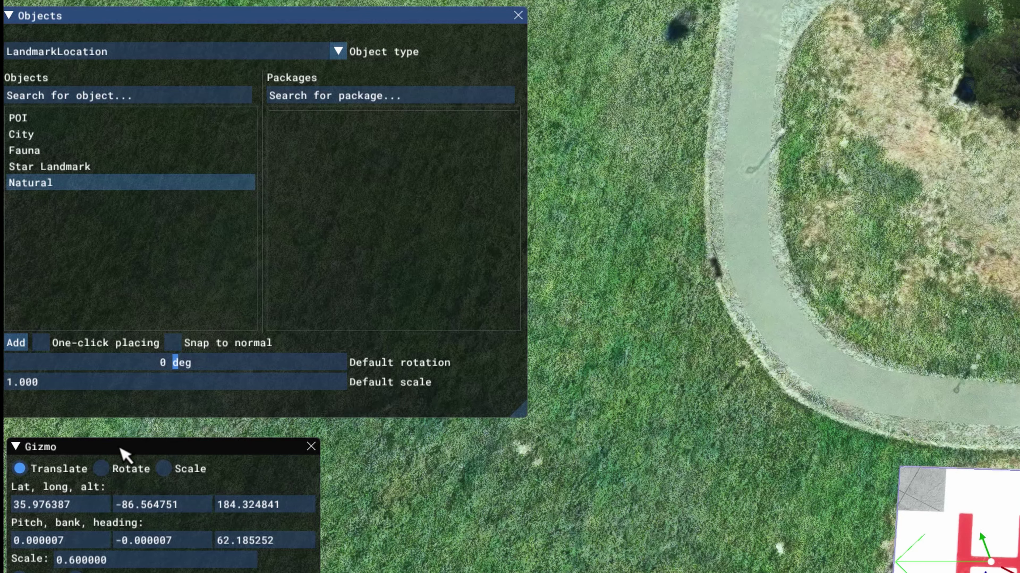
click(18, 344)
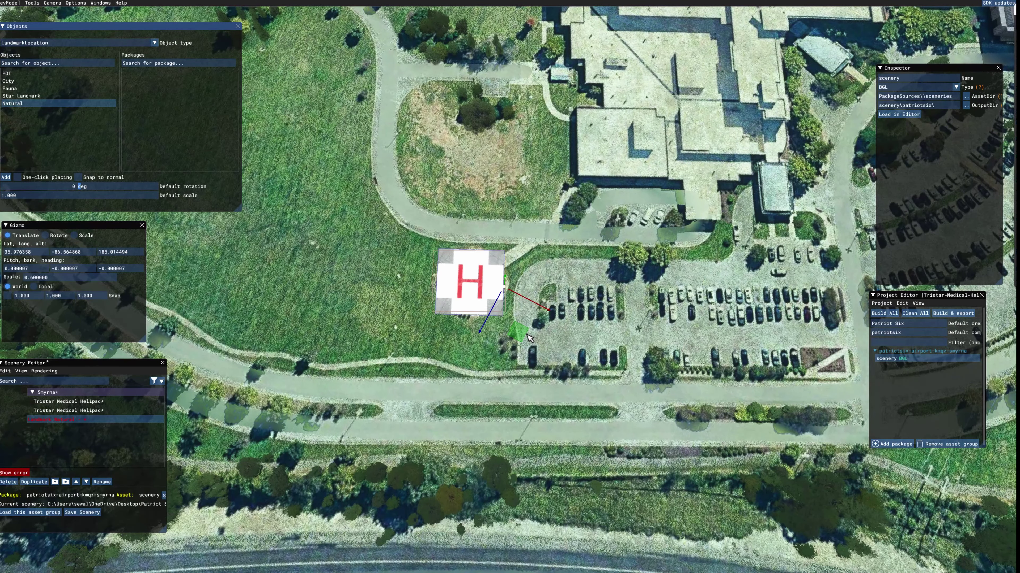
mouse_move(529, 339)
mouse_down()
mouse_move(550, 272)
mouse_move(540, 163)
mouse_up()
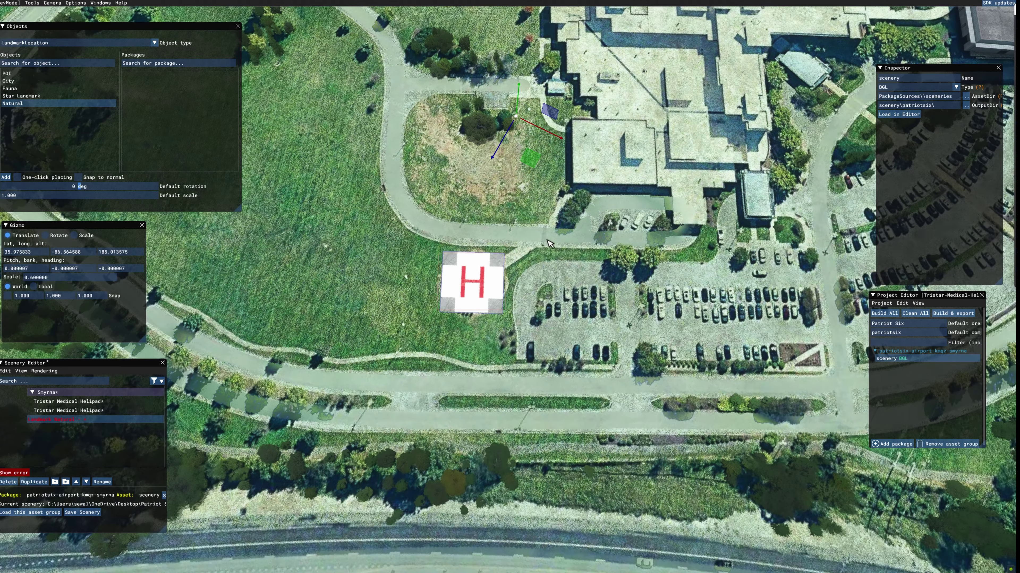
scroll(549, 241, down, 5)
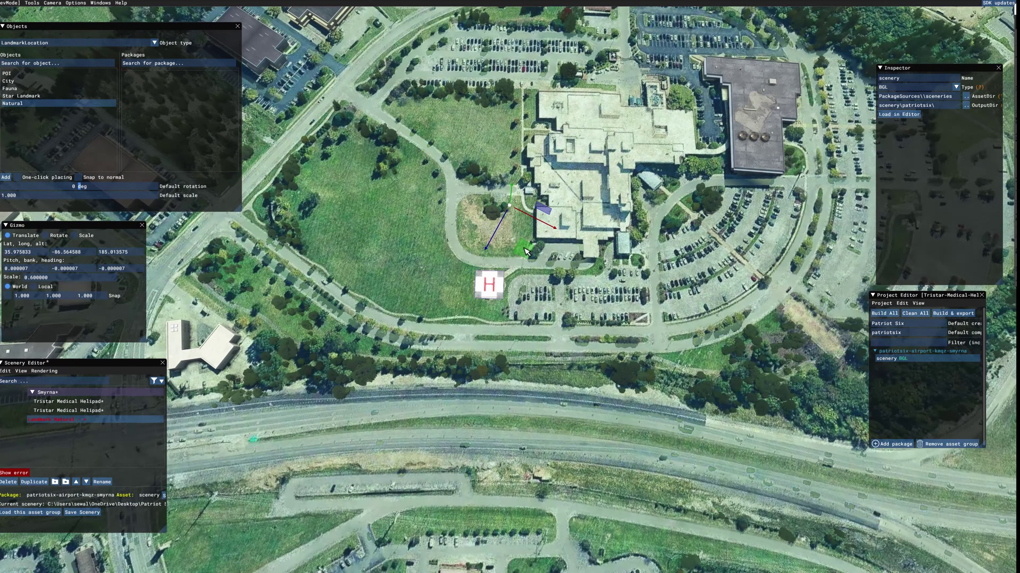
mouse_move(525, 251)
mouse_down()
mouse_move(606, 167)
mouse_move(661, 165)
mouse_up()
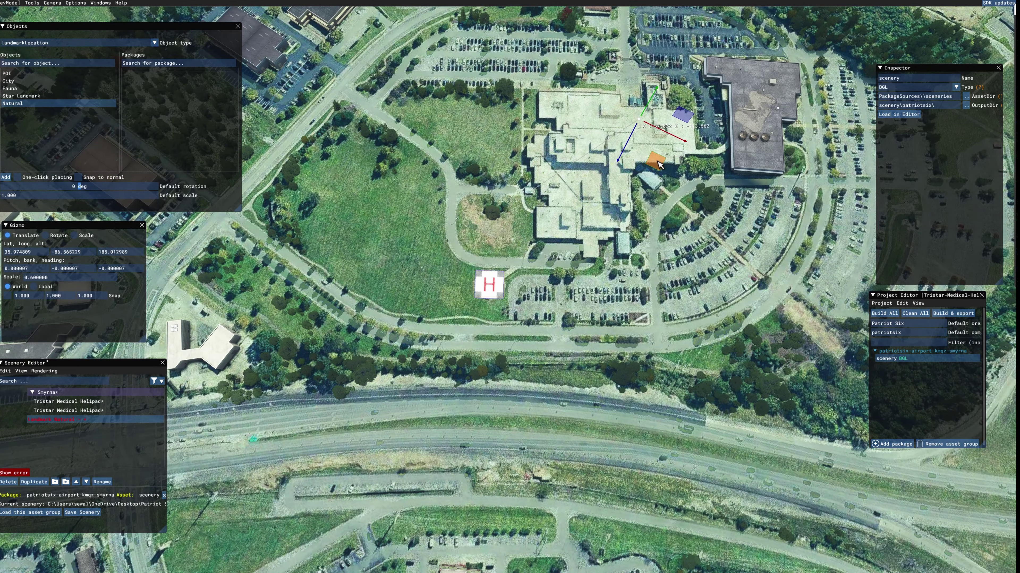
Name the landmark 'Tristar Medical' in its properties and save the scenery.
click(21, 371)
click(40, 386)
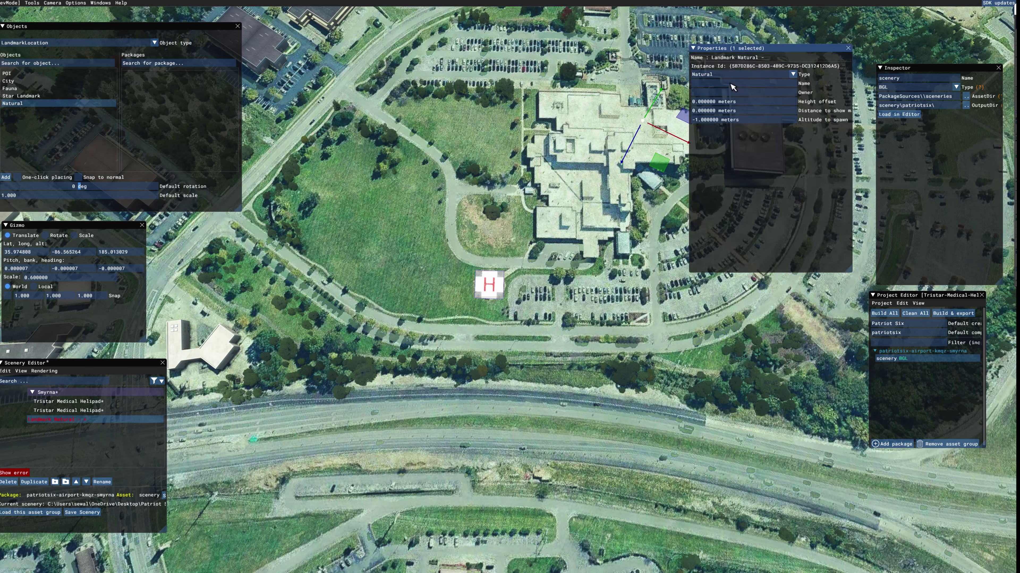
click(715, 84)
text(Tristar Medical)
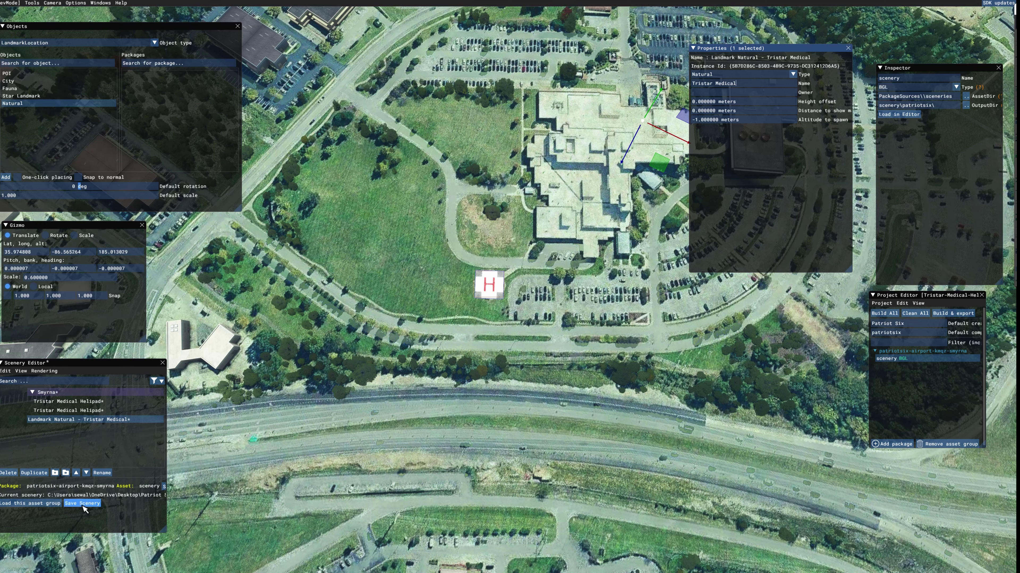
click(82, 503)
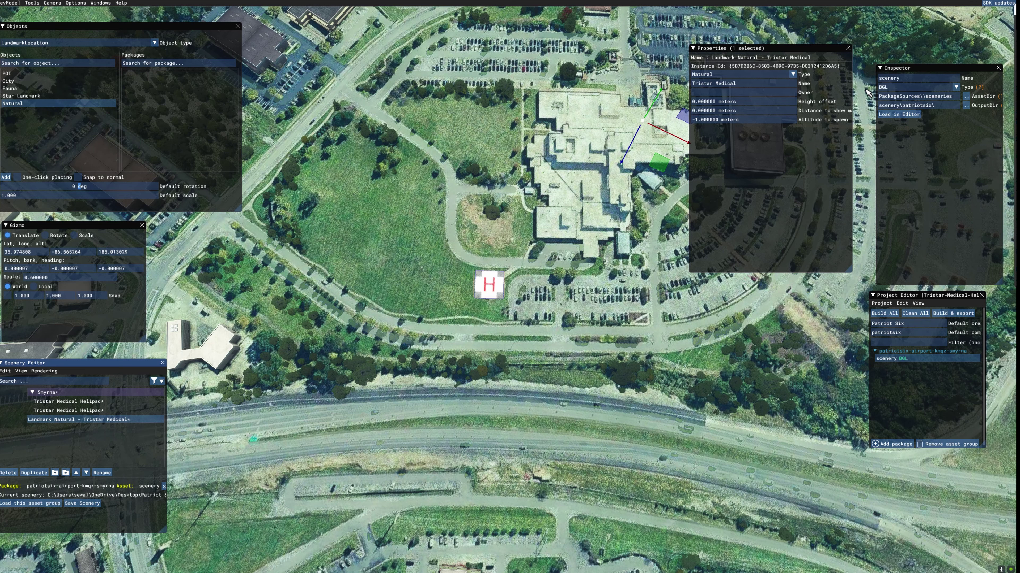
click(848, 48)
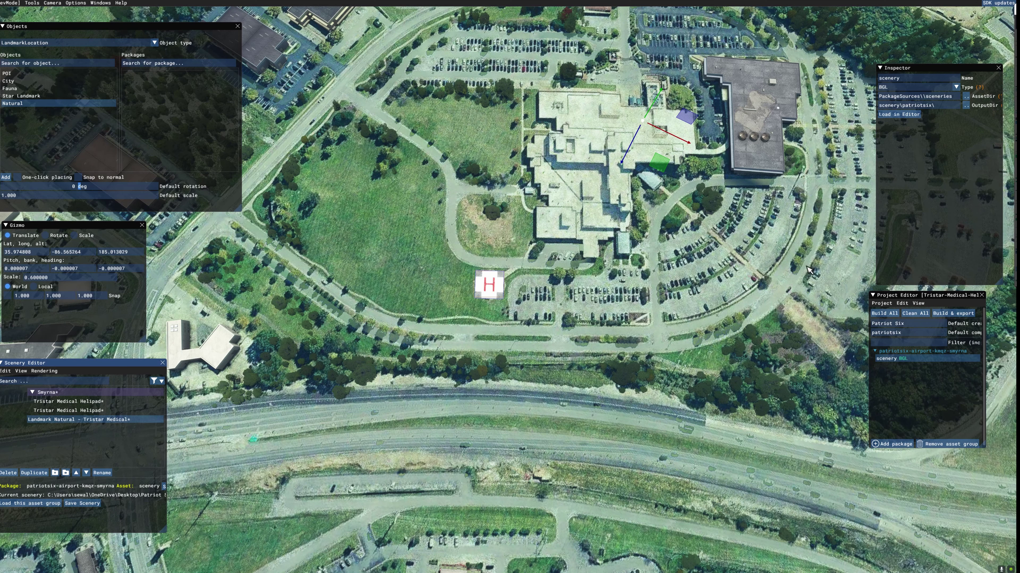
Build the airport-kmqz-smyrna scenery package from the Project Editor and hide the console.
click(889, 358)
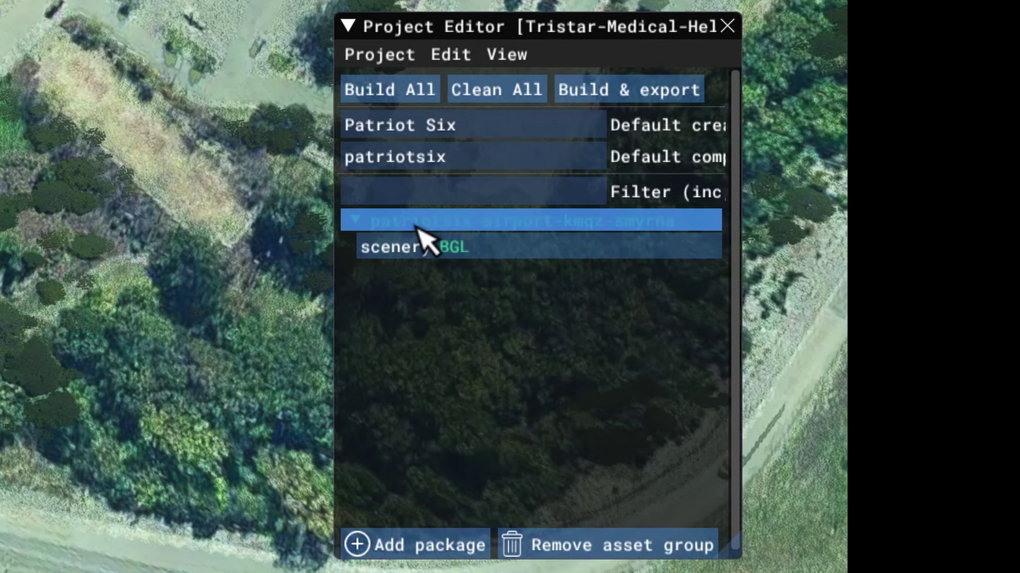
click(416, 225)
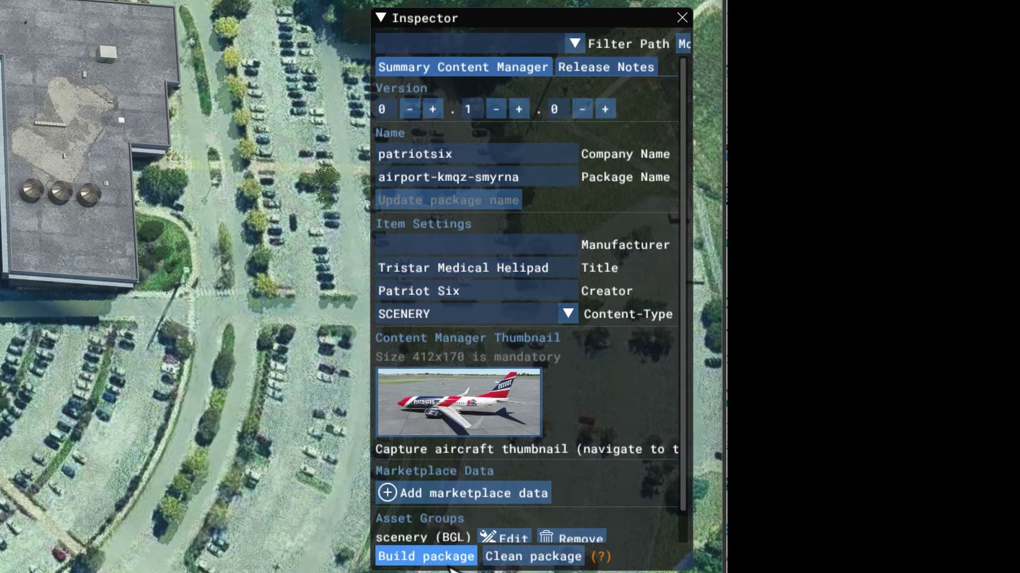
click(419, 557)
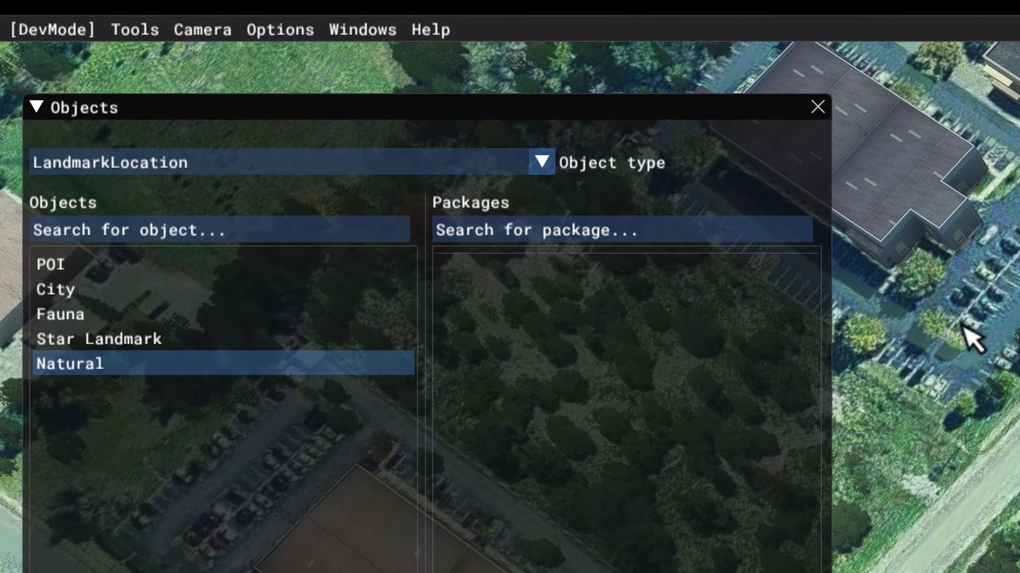
click(369, 30)
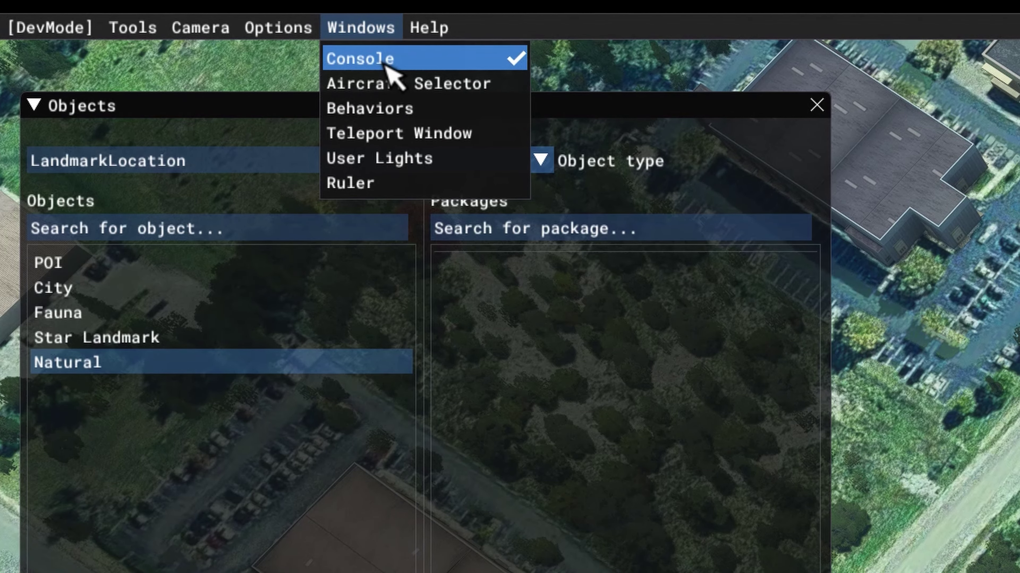
click(387, 64)
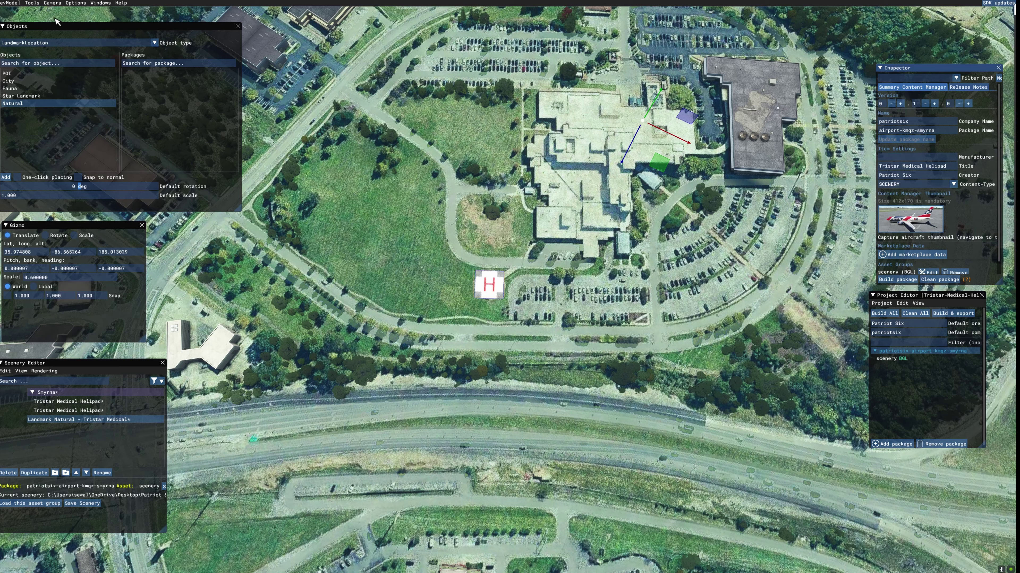
click(35, 3)
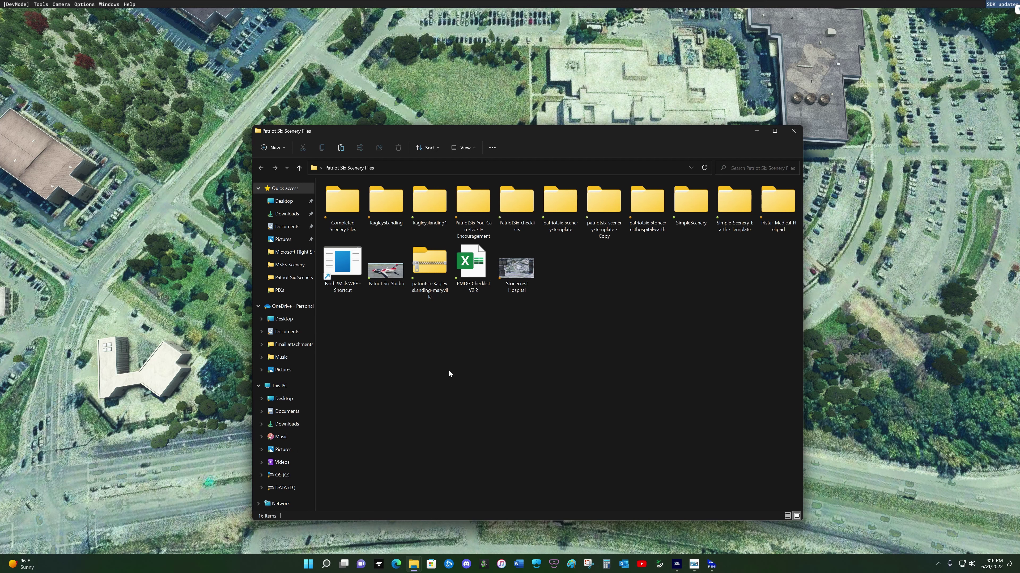
Copy patriotsix-airport-kmqz-smyrna from Tristar-Medical-Helipad > Packages into the Community folder.
drag(1000, 193, 506, 151)
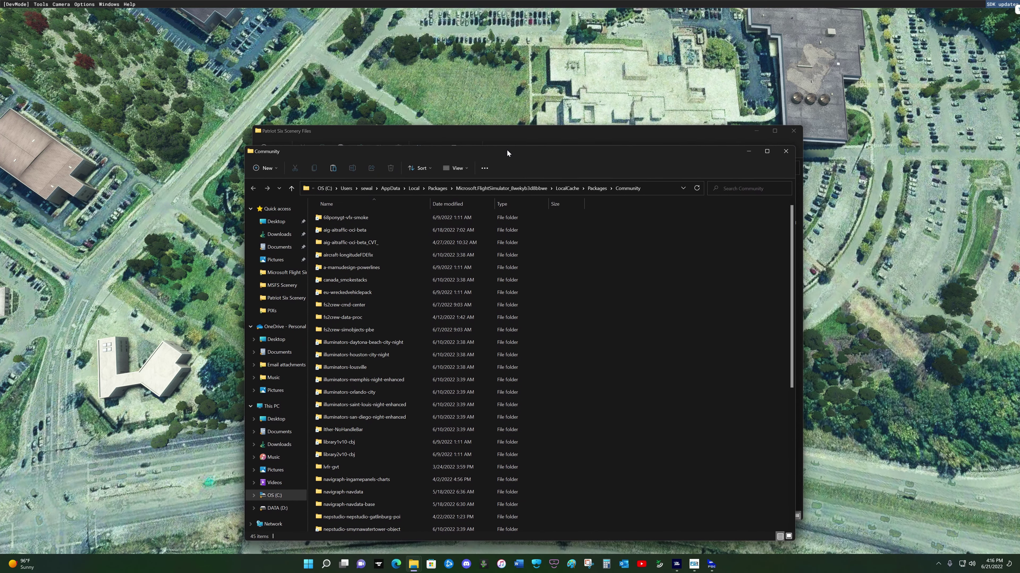
click(534, 133)
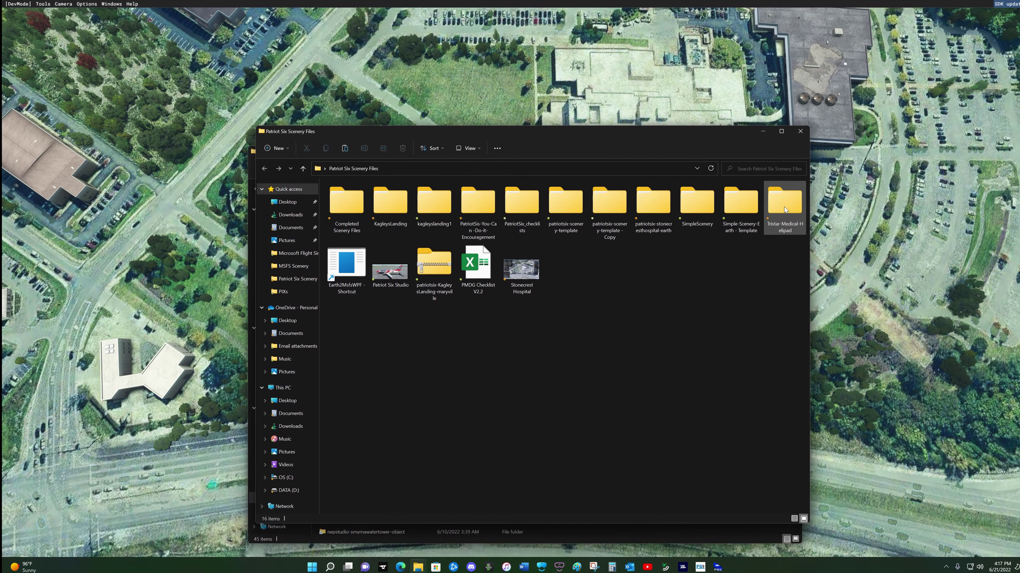
double_click(531, 293)
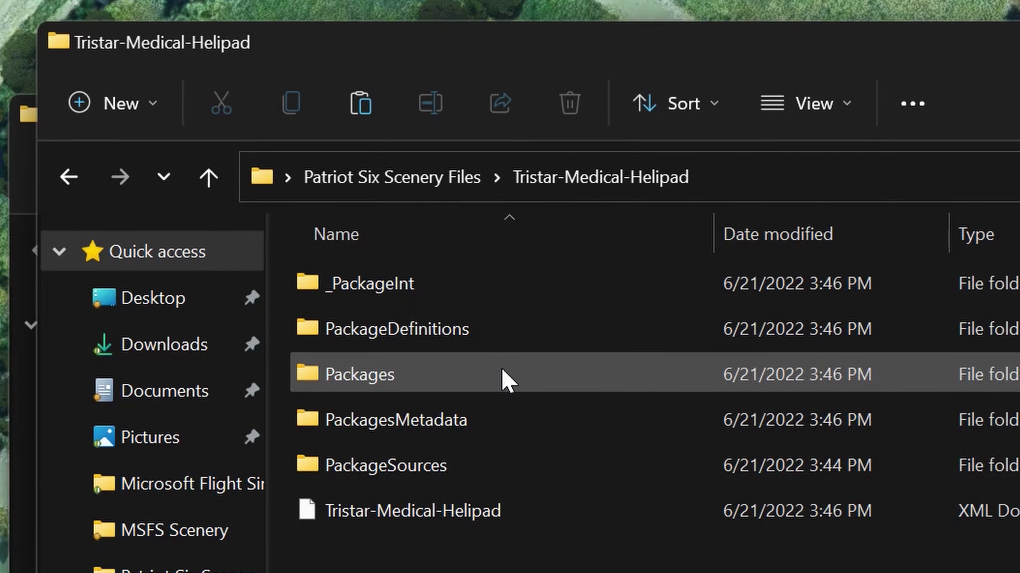
double_click(506, 381)
key(Down)
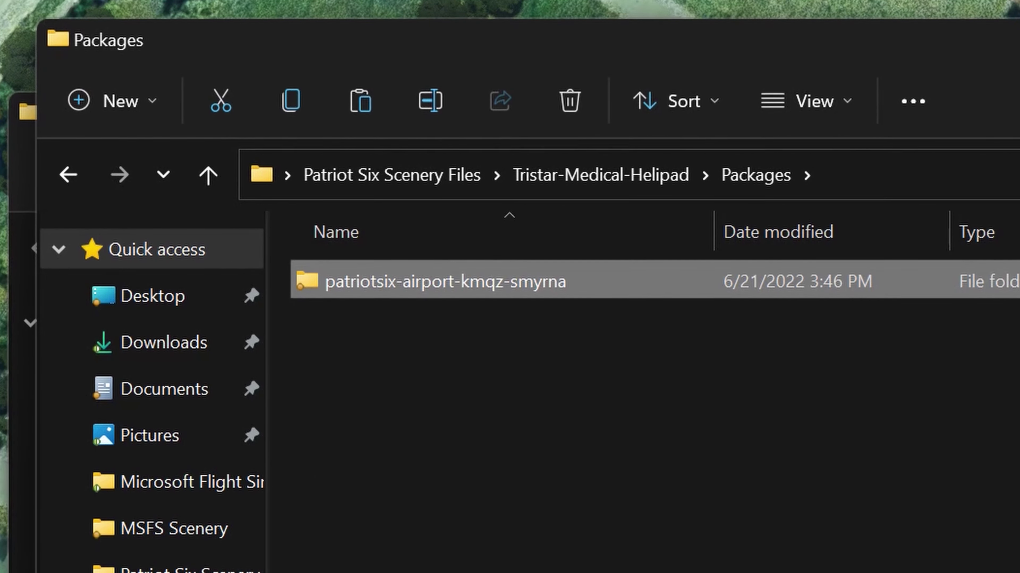
click(293, 99)
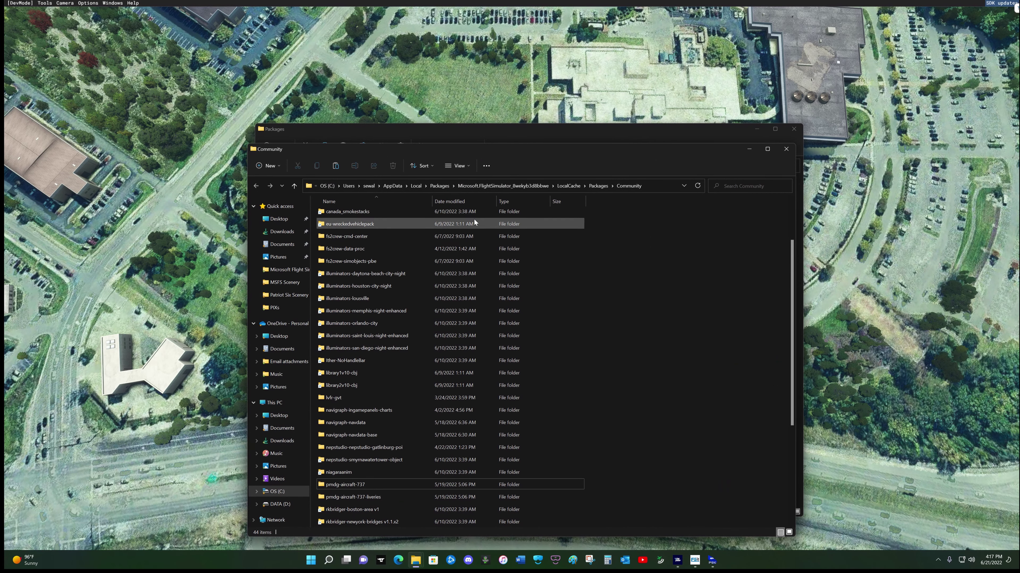
click(338, 166)
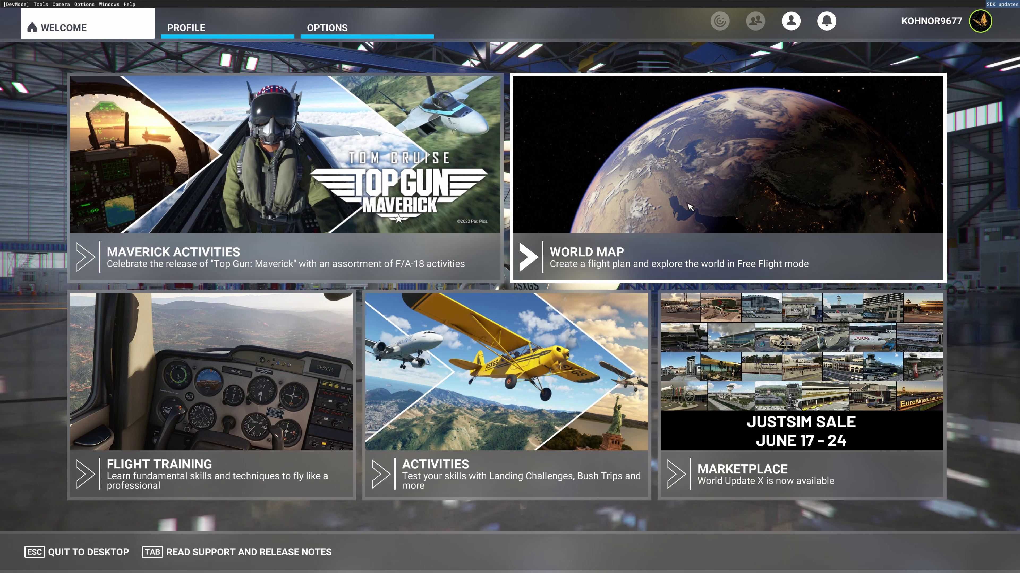
From the World Map near Smyrna, set KMQZ runway 05 (the Tristar Medical helipad) as departure and fly.
click(626, 224)
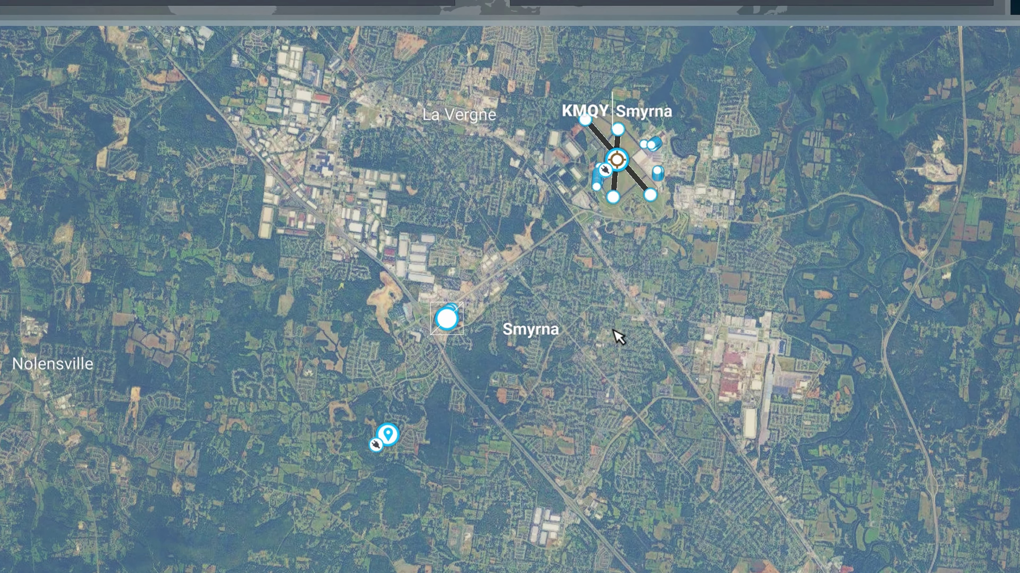
scroll(607, 327, down, 2)
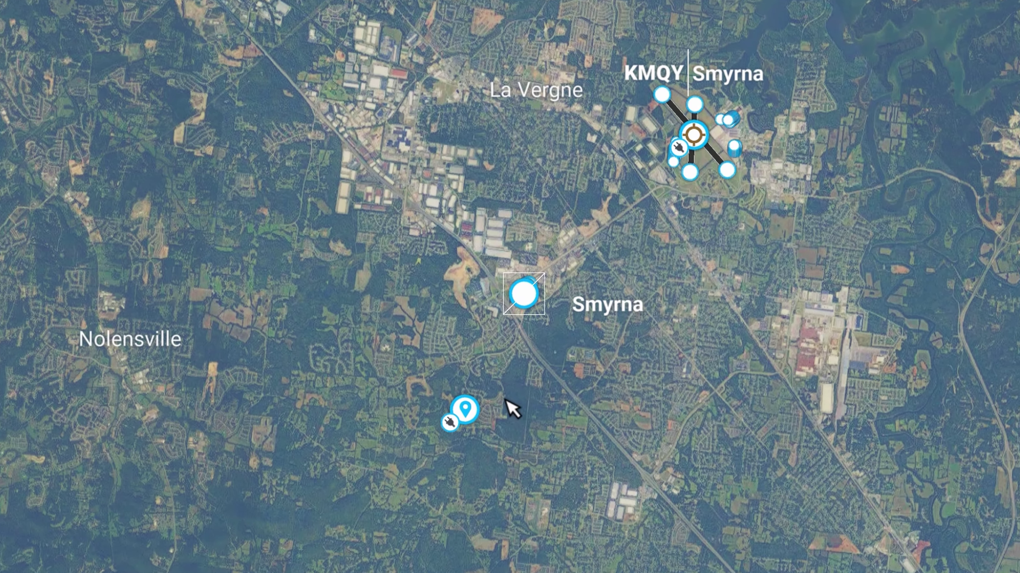
scroll(505, 402, up, 2)
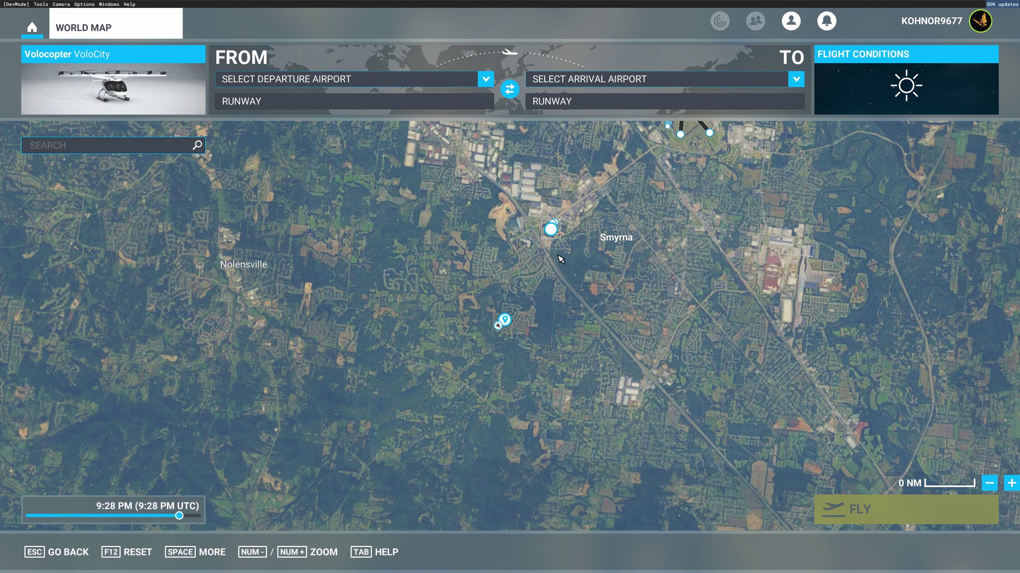
scroll(557, 259, up, 5)
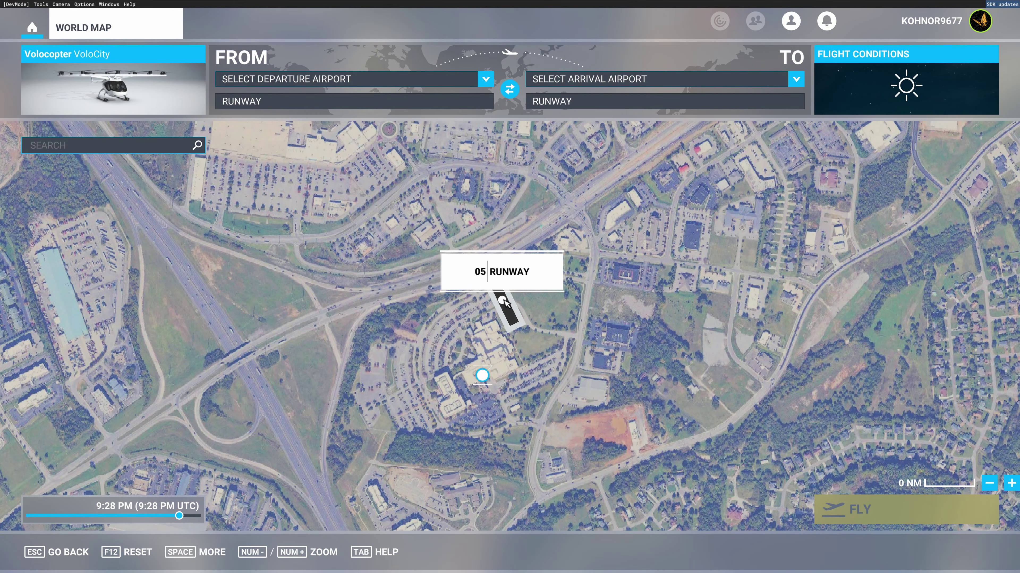
click(505, 303)
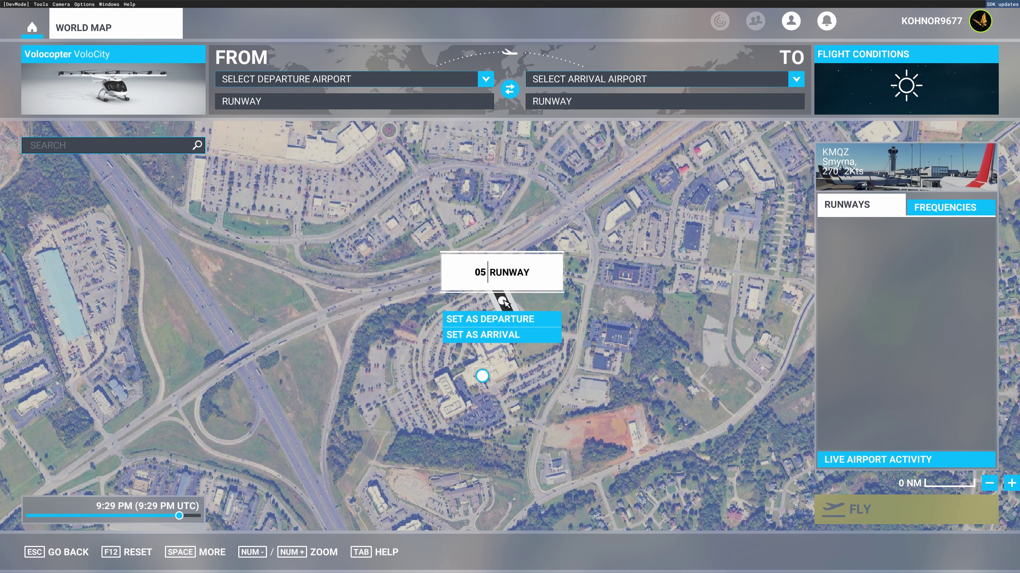
click(518, 322)
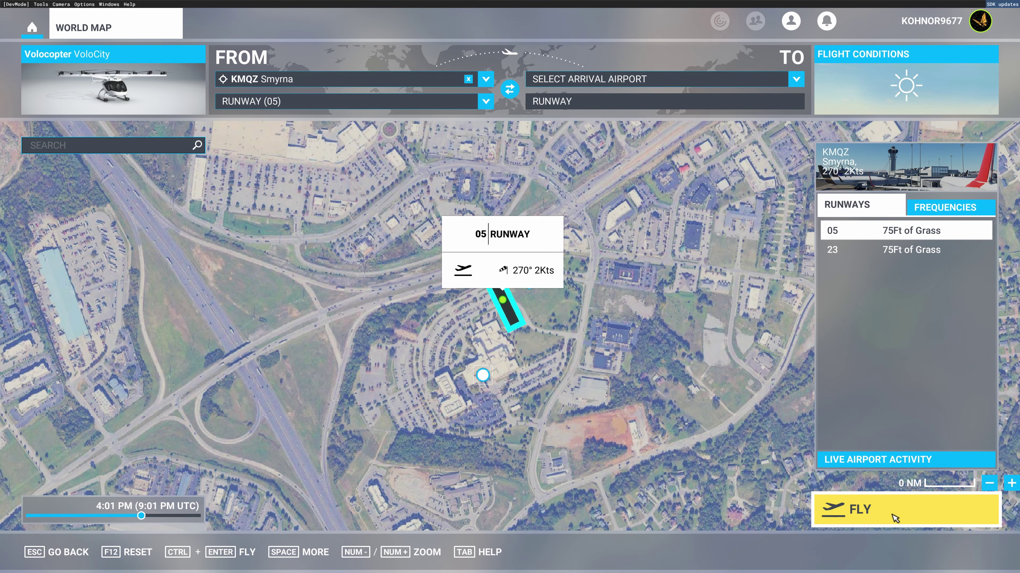
click(868, 516)
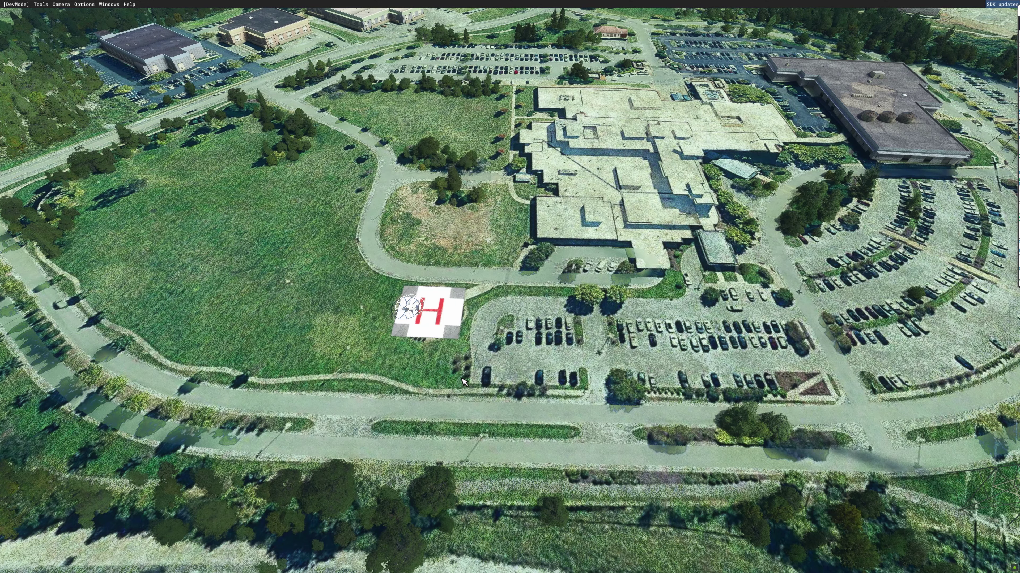
scroll(464, 381, up, 5)
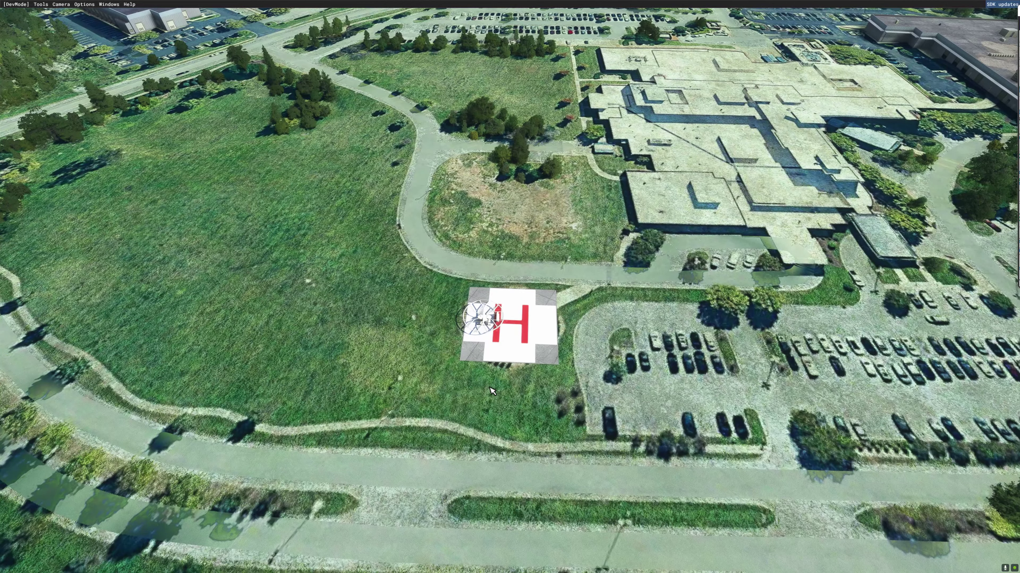